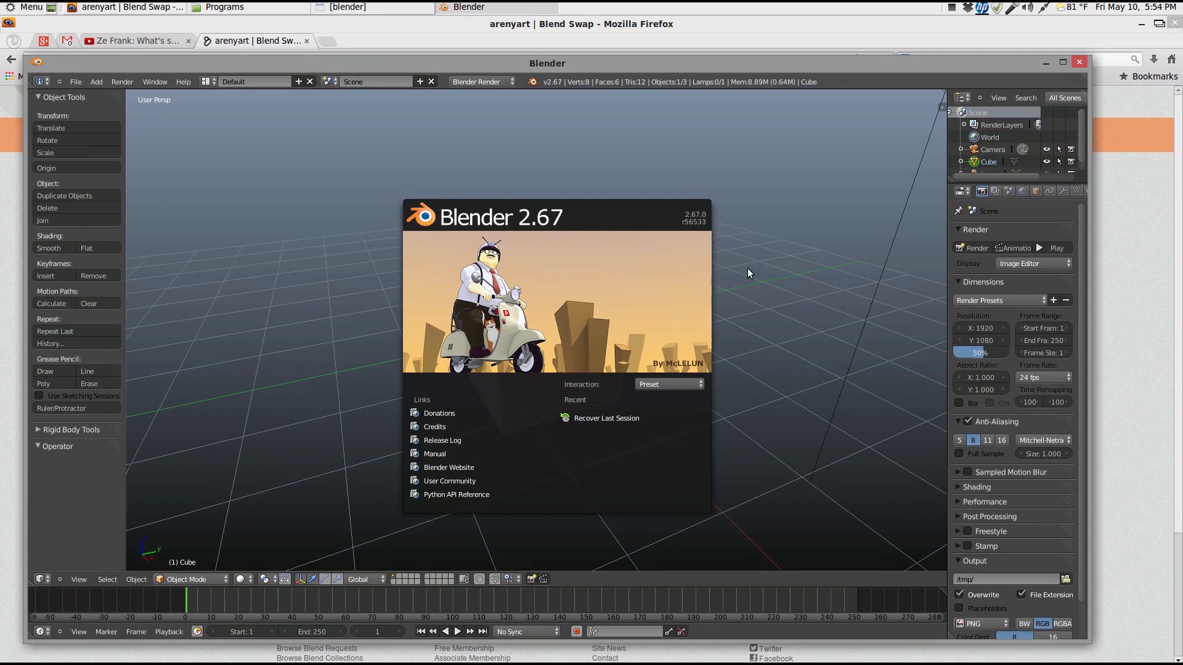
Step: Dismiss the splash screen and zoom in and out on the default cube
{"action": "left_click", "coordinate": [781, 297]}
{"action": "scroll", "coordinate": [745, 342], "scroll_direction": "up", "scroll_amount": 2}
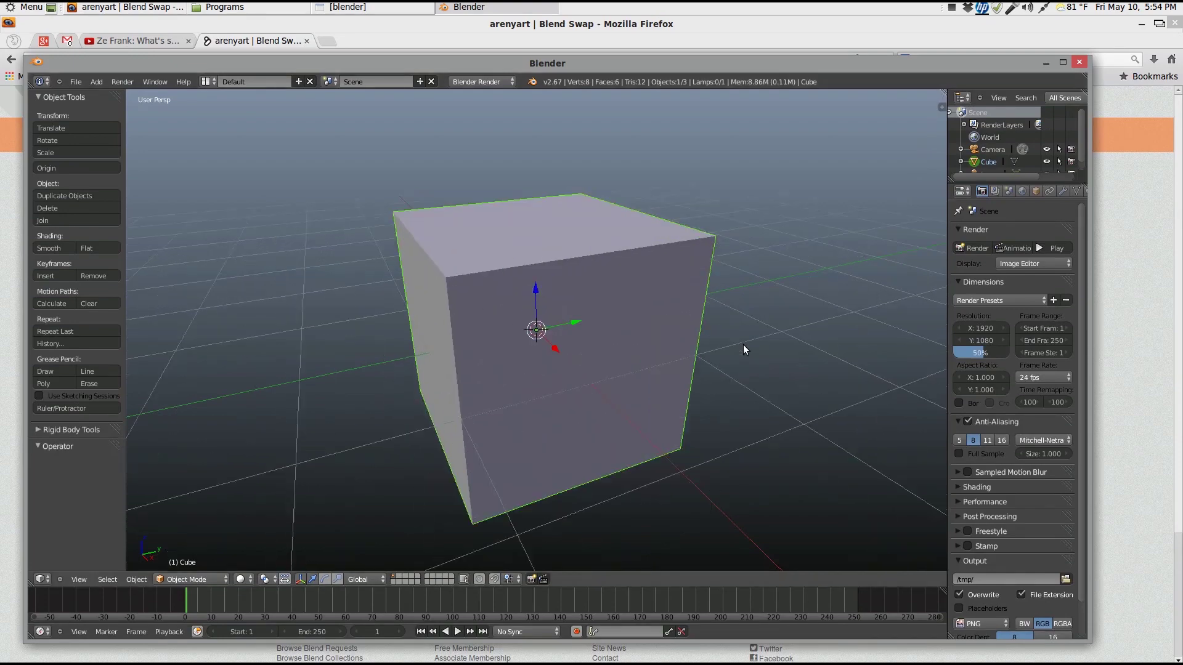
{"action": "scroll", "coordinate": [743, 345], "scroll_direction": "down", "scroll_amount": 2}
{"action": "scroll", "coordinate": [732, 362], "scroll_direction": "down", "scroll_amount": 1}
{"action": "scroll", "coordinate": [732, 357], "scroll_direction": "up", "scroll_amount": 2}
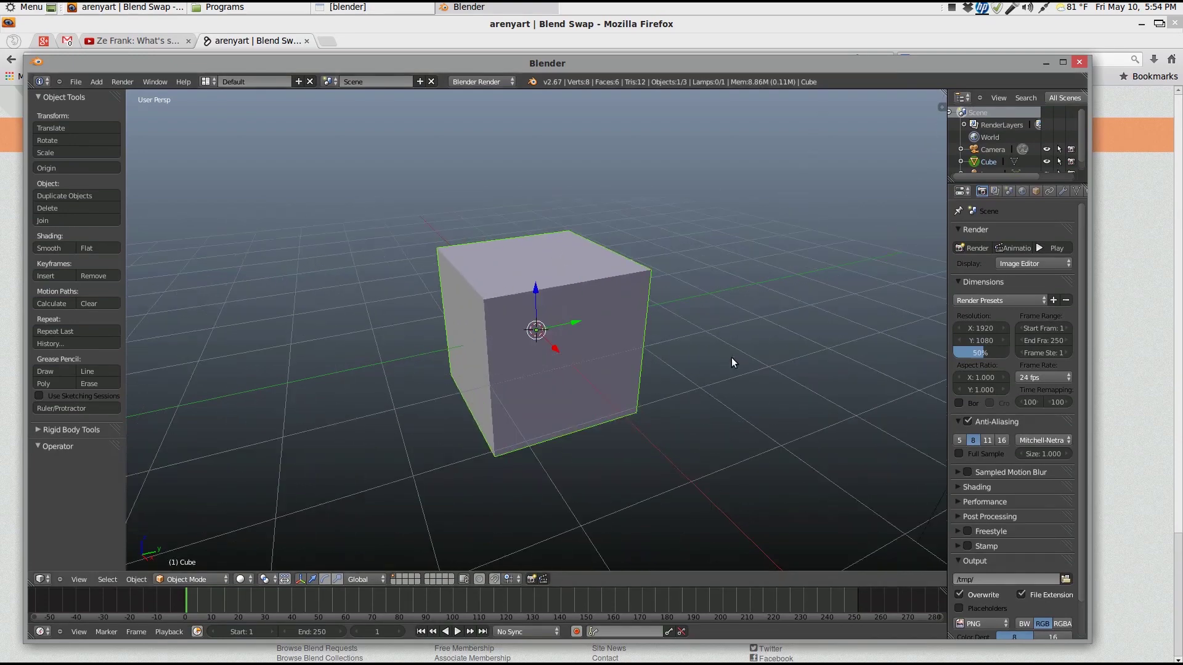
{"action": "scroll", "coordinate": [731, 358], "scroll_direction": "down", "scroll_amount": 3}
{"action": "scroll", "coordinate": [730, 362], "scroll_direction": "up", "scroll_amount": 1}
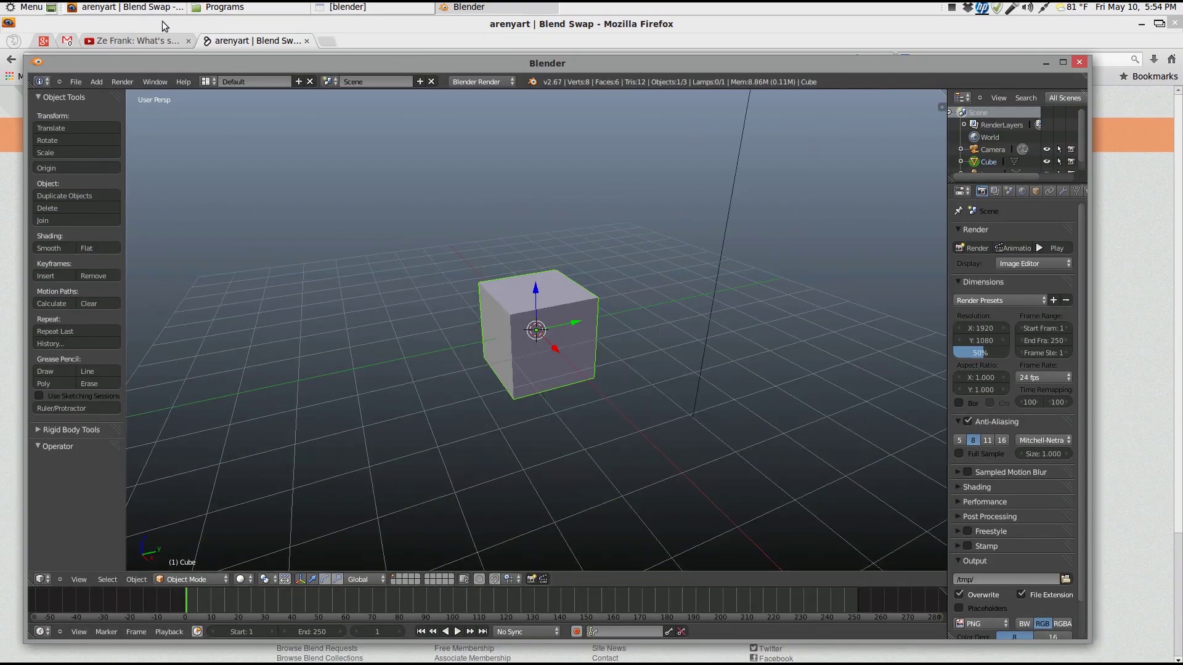
Step: Open the Maya2013 blend's page on Blend Swap in Firefox, then return to Blender
{"action": "left_click", "coordinate": [126, 6]}
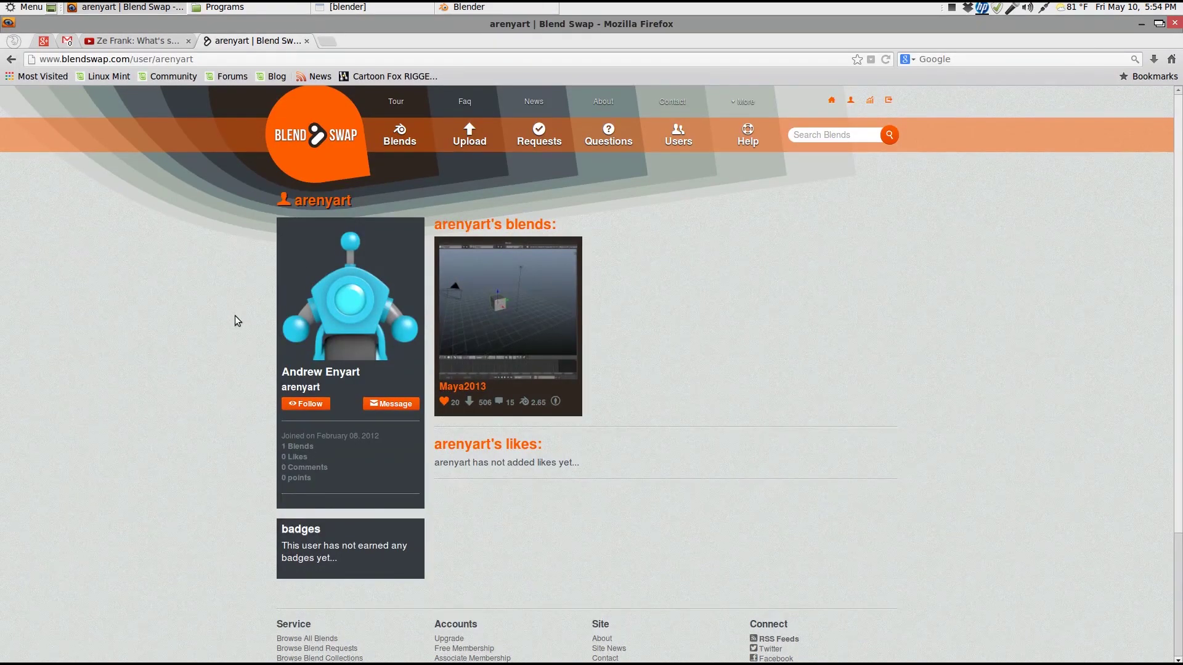
{"action": "left_click", "coordinate": [500, 317]}
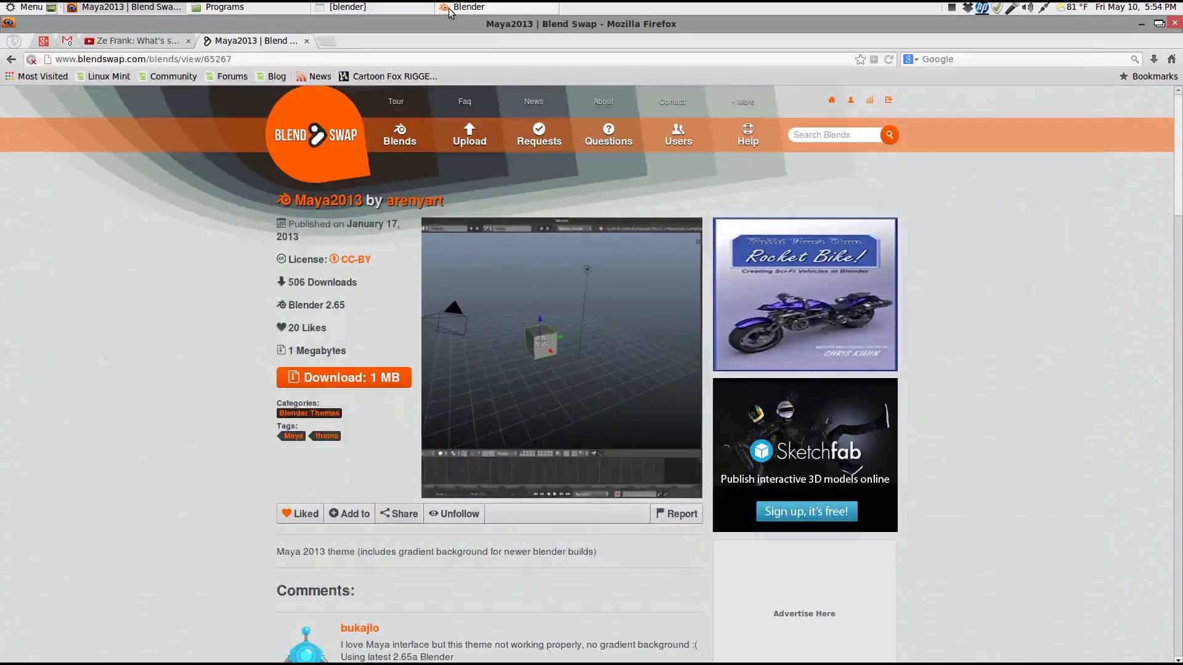
{"action": "left_click", "coordinate": [468, 8]}
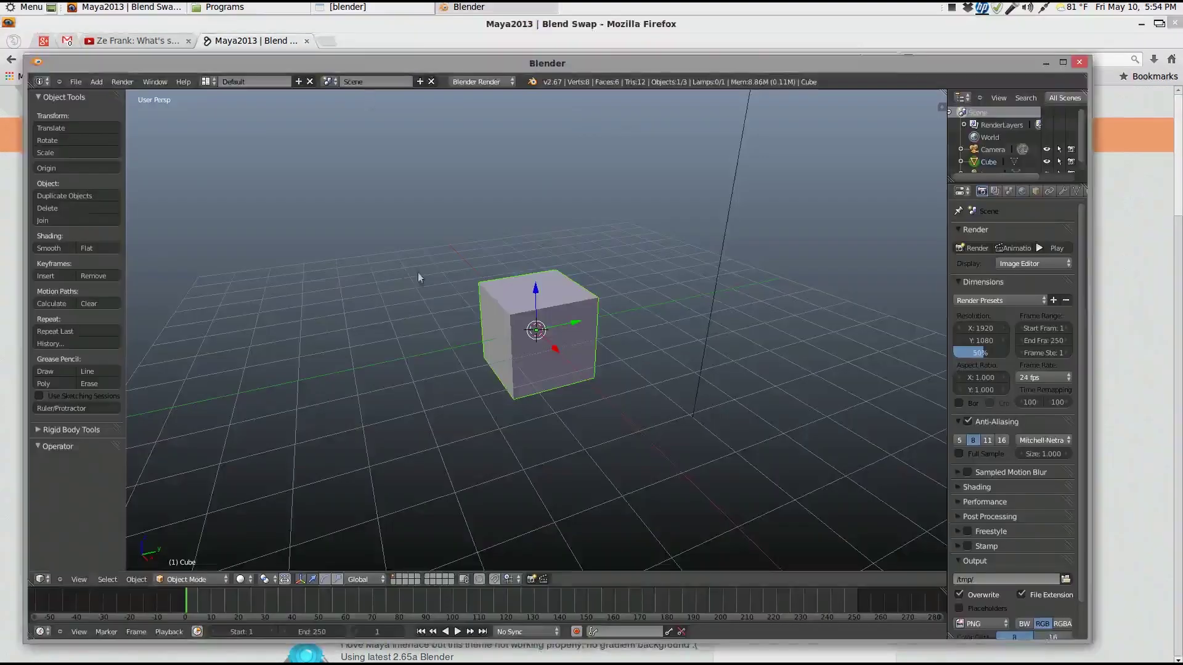
Step: Minimize the browser, nudge the Blender window up, and reopen the splash screen from Help
{"action": "left_click", "coordinate": [1141, 23]}
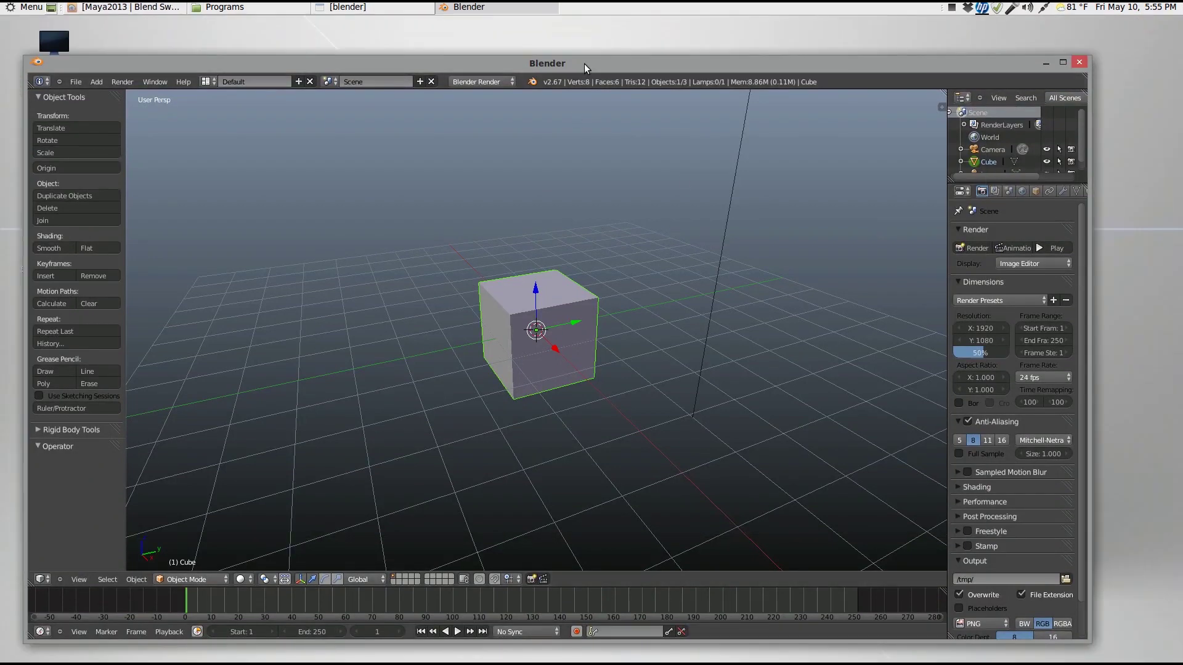
{"action": "left_click_drag", "start_coordinate": [573, 65], "coordinate": [575, 57]}
{"action": "left_click", "coordinate": [187, 72]}
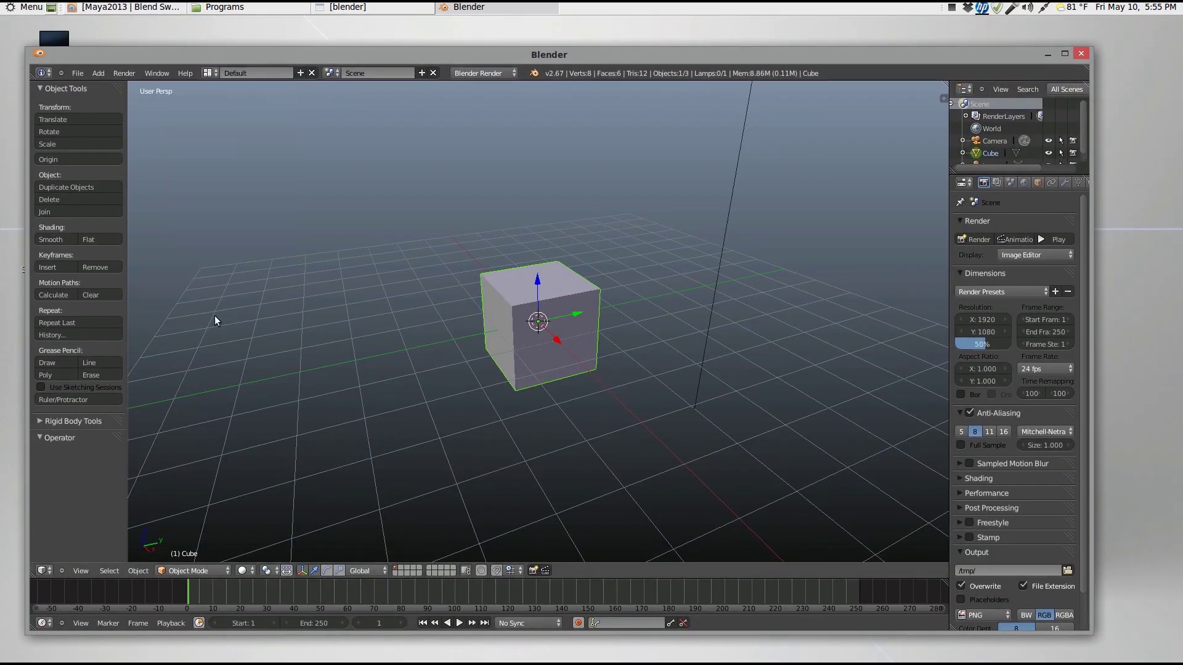
{"action": "left_click", "coordinate": [185, 73]}
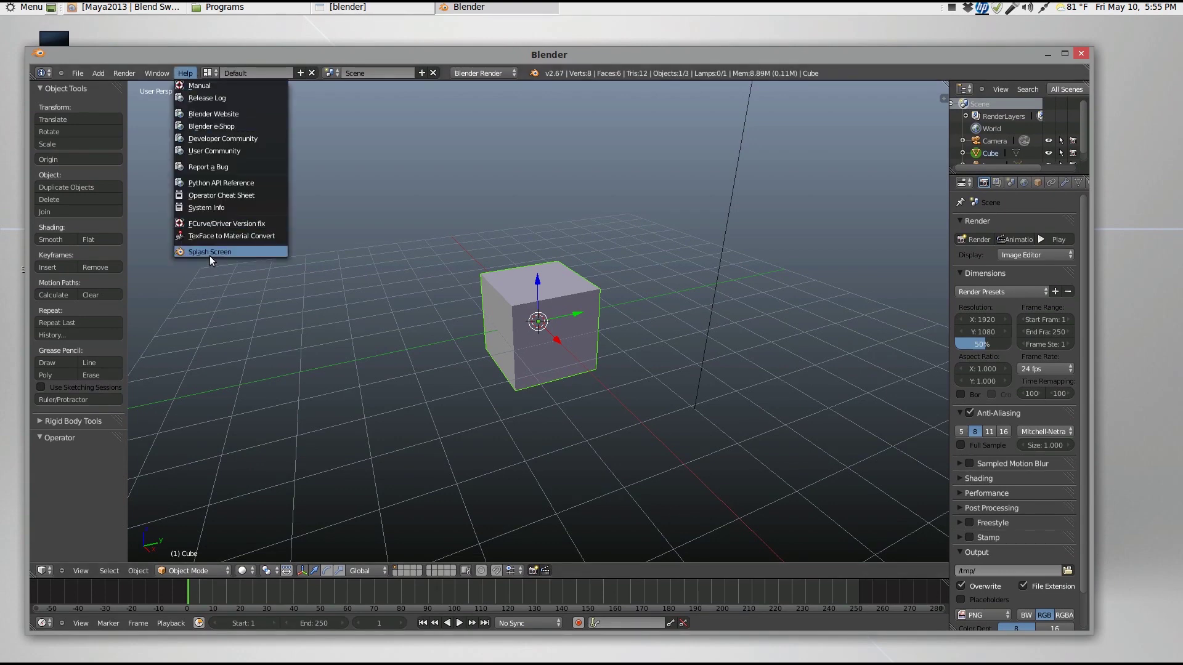
{"action": "left_click", "coordinate": [211, 252]}
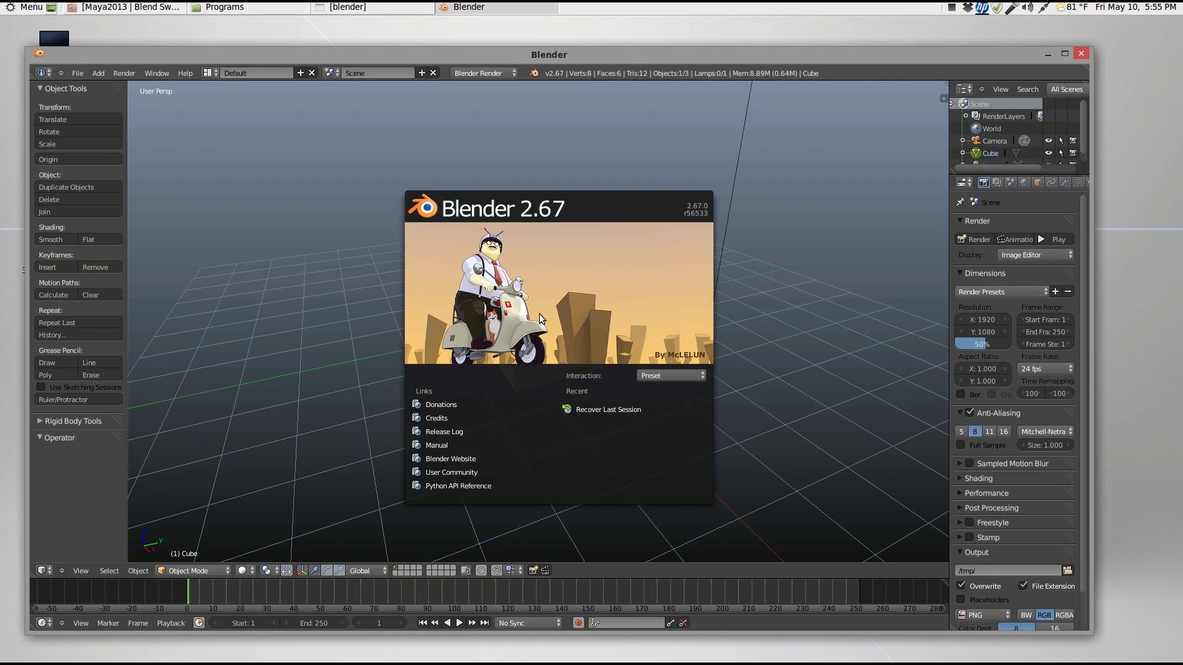
Step: Close the splash screen and zoom in and out on the cube
{"action": "left_click", "coordinate": [801, 324]}
{"action": "scroll", "coordinate": [590, 325], "scroll_direction": "up", "scroll_amount": 1}
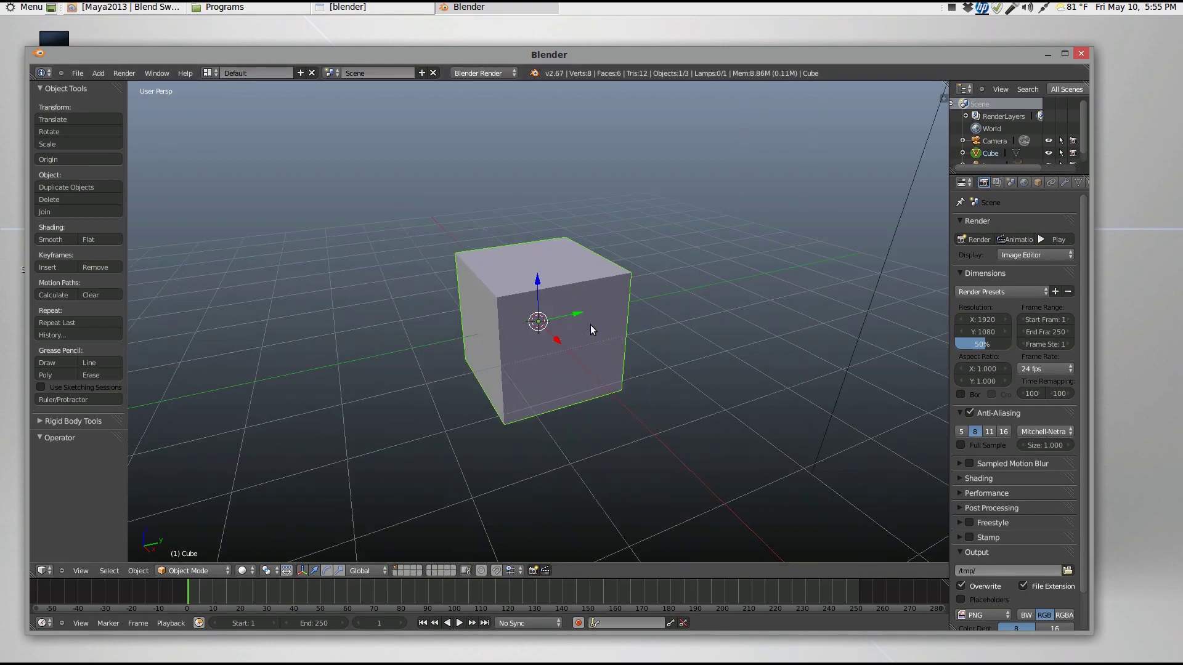
{"action": "scroll", "coordinate": [590, 325], "scroll_direction": "down", "scroll_amount": 1}
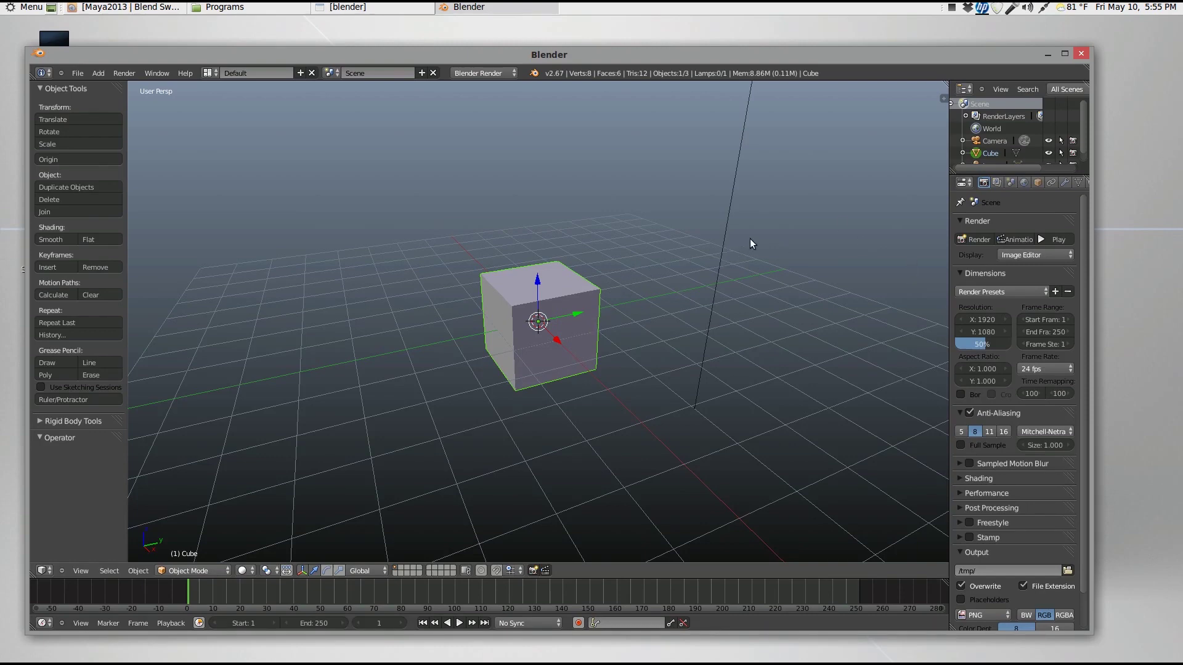
{"action": "scroll", "coordinate": [531, 329], "scroll_direction": "up", "scroll_amount": 2}
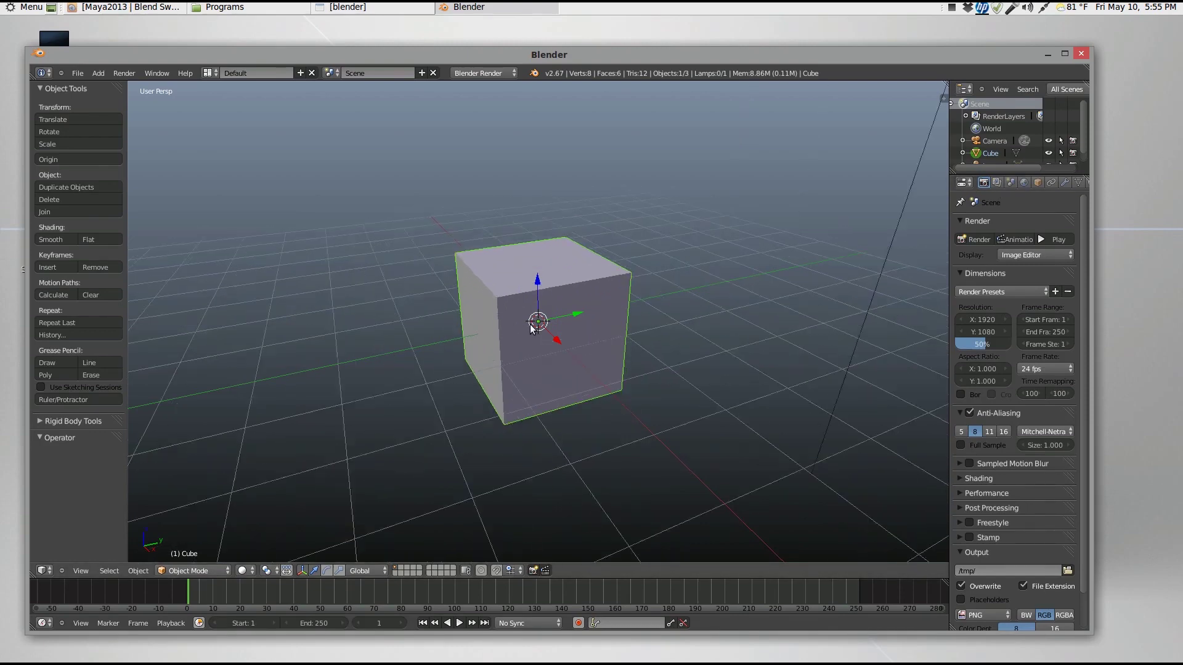
{"action": "scroll", "coordinate": [531, 328], "scroll_direction": "down", "scroll_amount": 1}
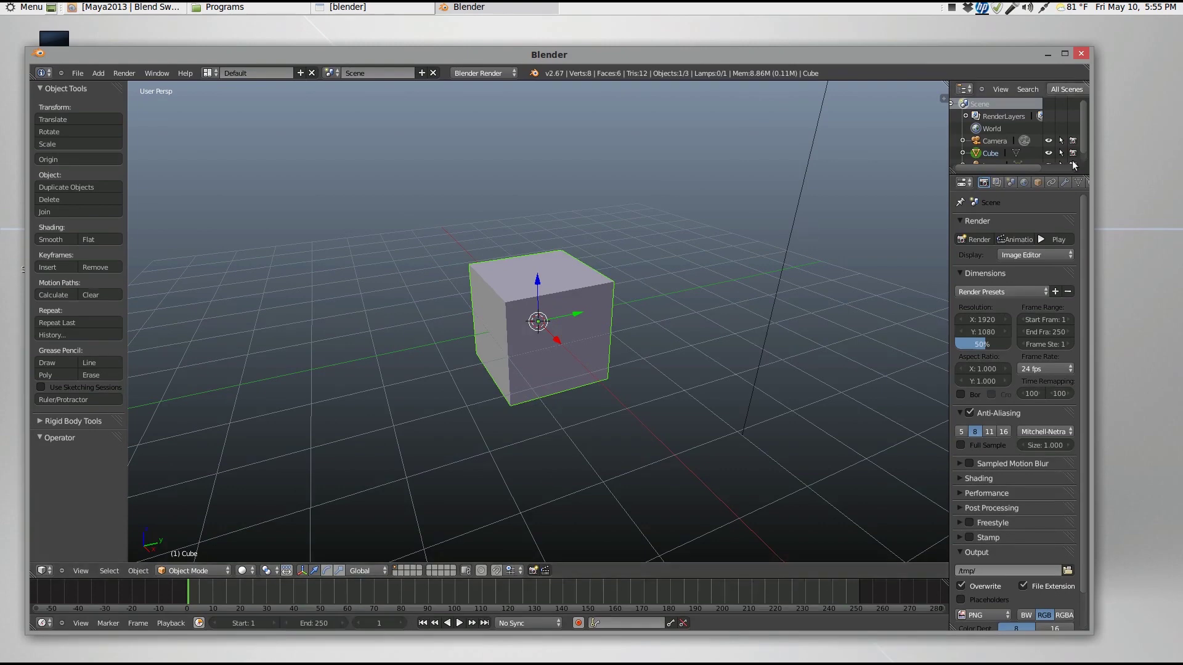
Step: Maximize Blender and make the cube's material Shadeless with Diffuse Intensity 1.000
{"action": "left_click", "coordinate": [1063, 52]}
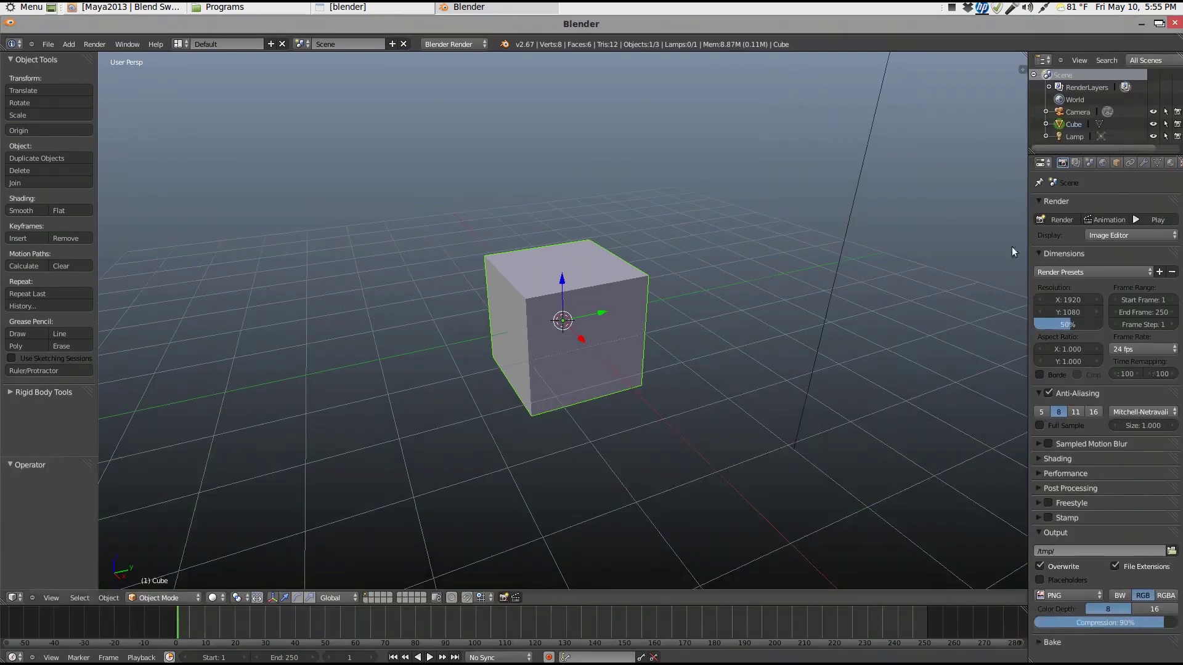
{"action": "left_click", "coordinate": [1170, 163]}
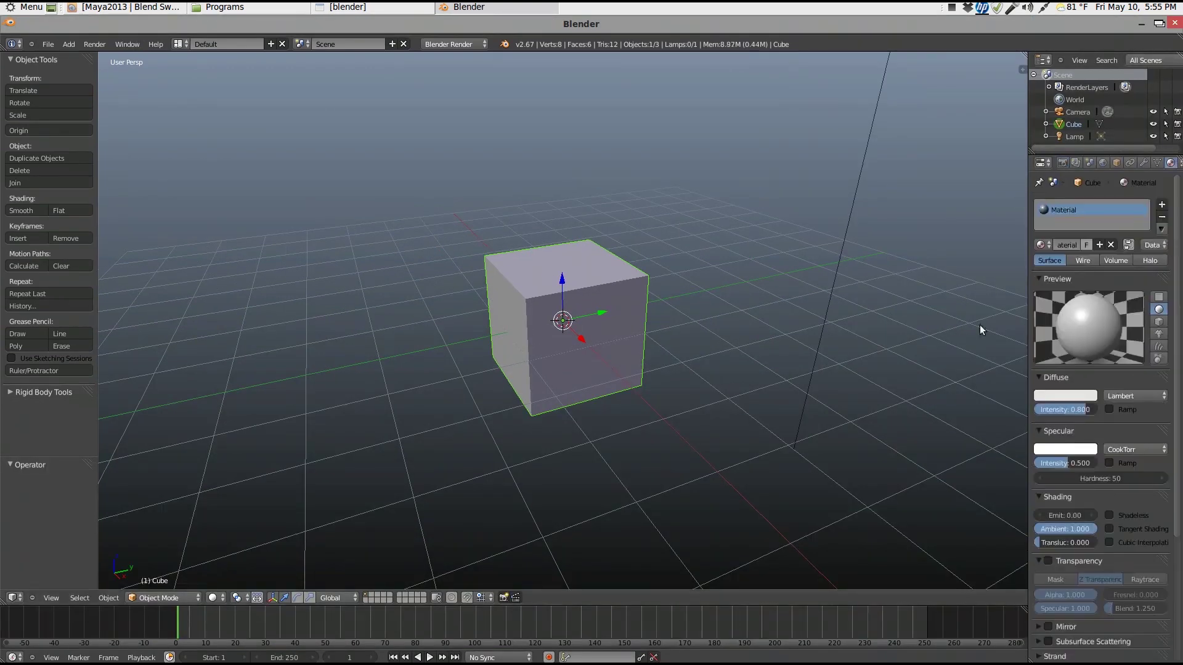
{"action": "left_click", "coordinate": [1109, 515]}
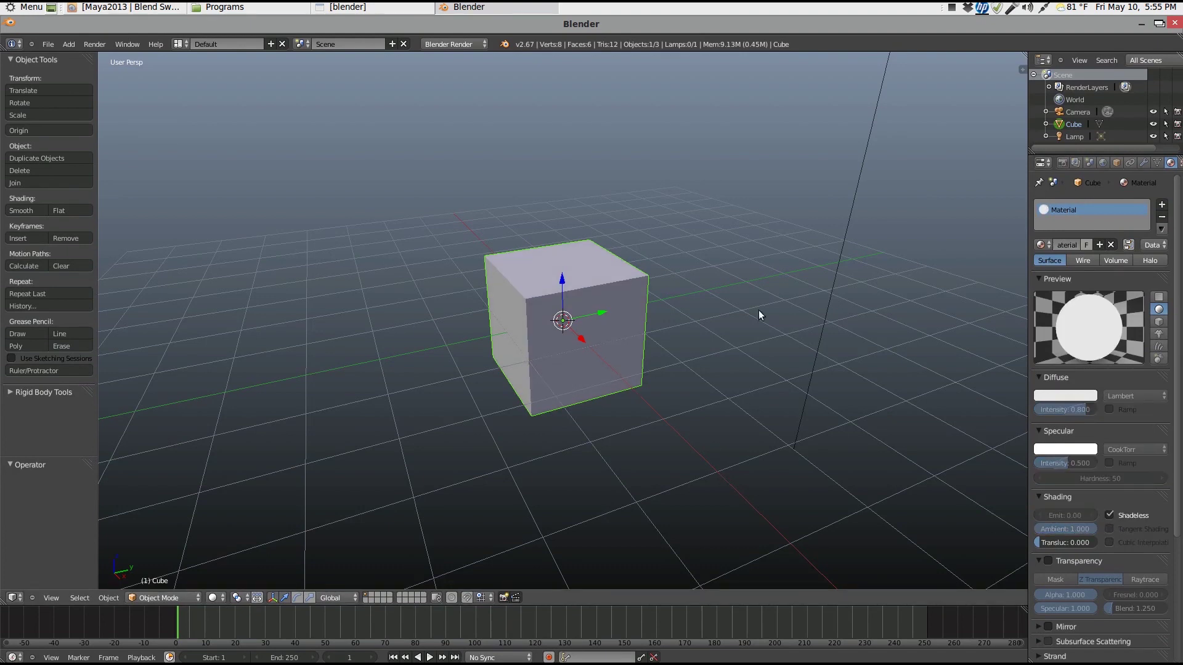
{"action": "left_click_drag", "start_coordinate": [1072, 411], "coordinate": [1100, 428]}
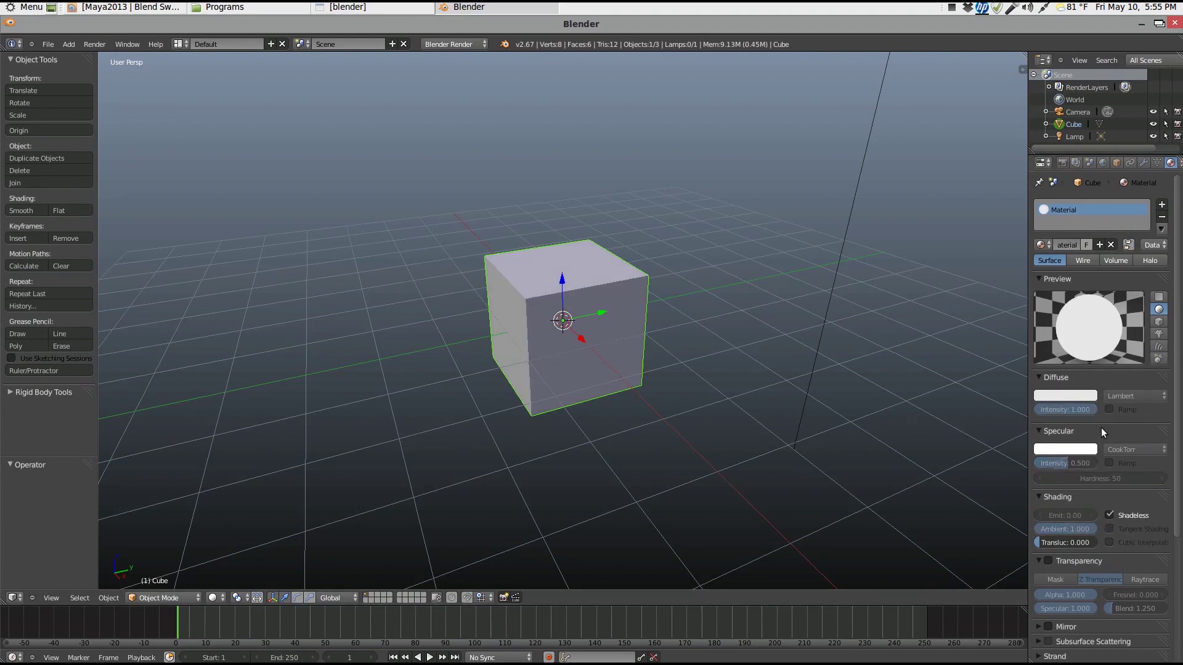
Step: Enable Freestyle line rendering and show the render layer's Freestyle line set settings
{"action": "left_click", "coordinate": [1062, 162]}
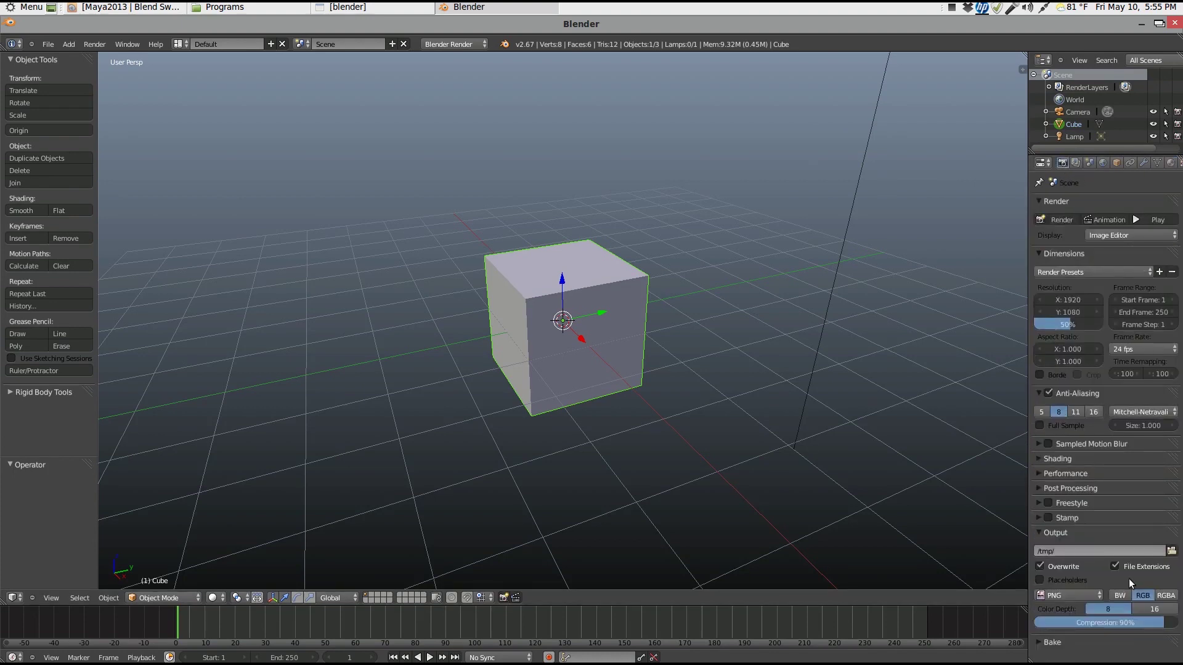
{"action": "left_click", "coordinate": [1050, 504]}
{"action": "left_click", "coordinate": [1076, 503]}
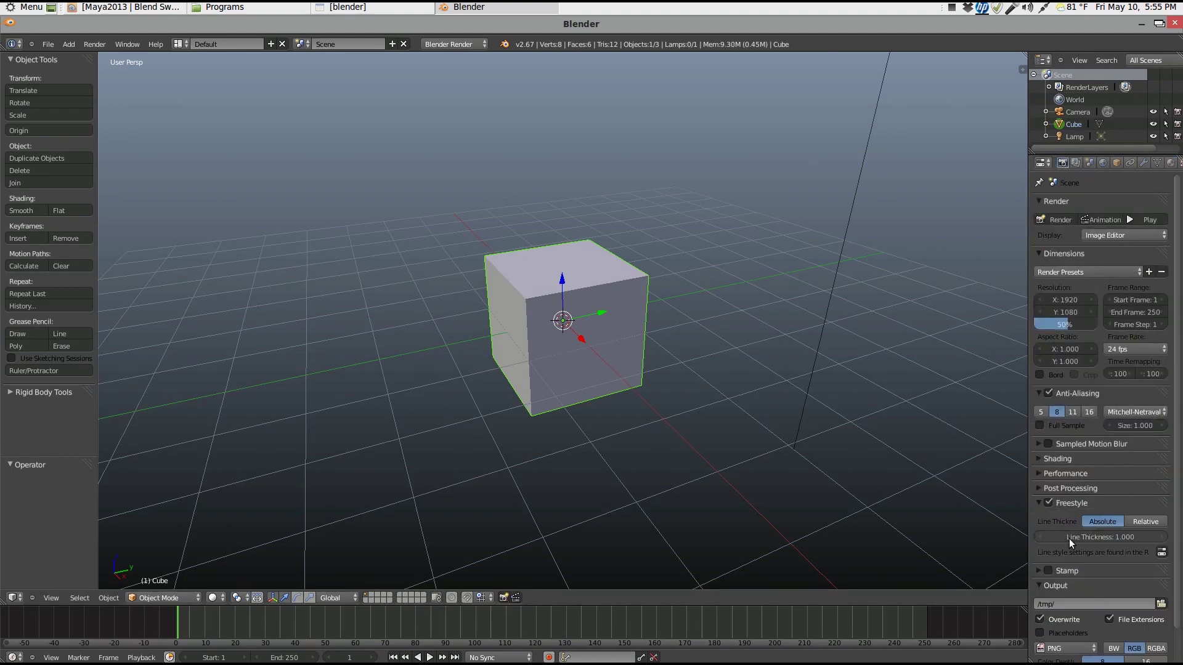
{"action": "scroll", "coordinate": [1096, 401], "scroll_direction": "down", "scroll_amount": 2}
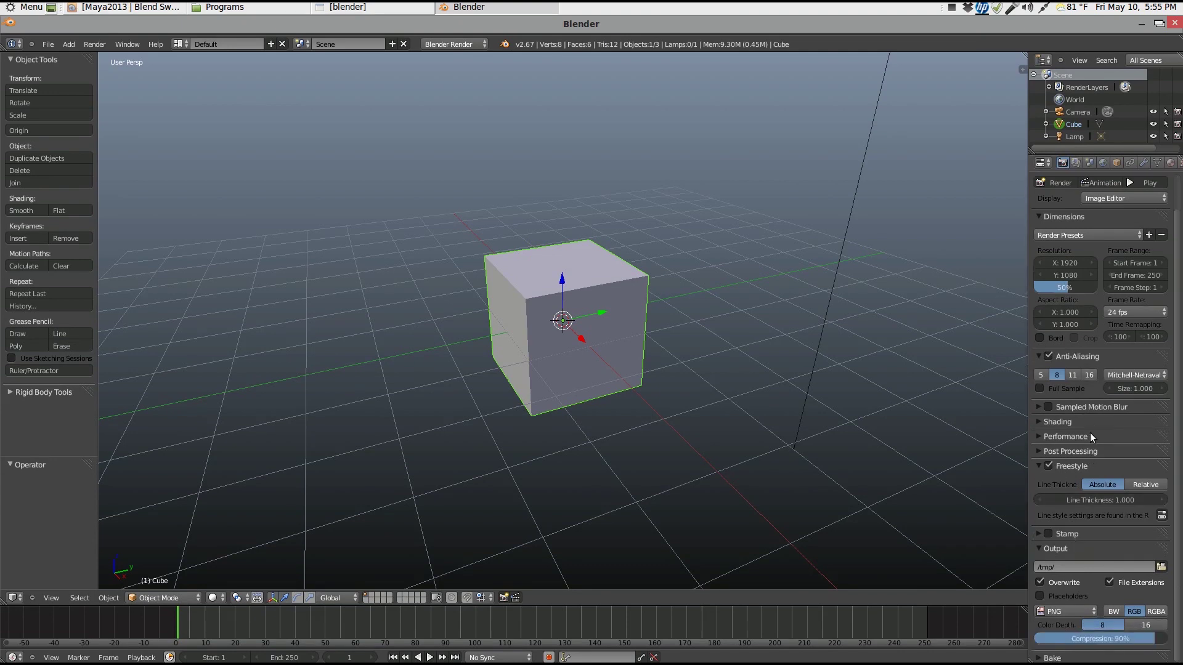
{"action": "left_click", "coordinate": [1076, 163]}
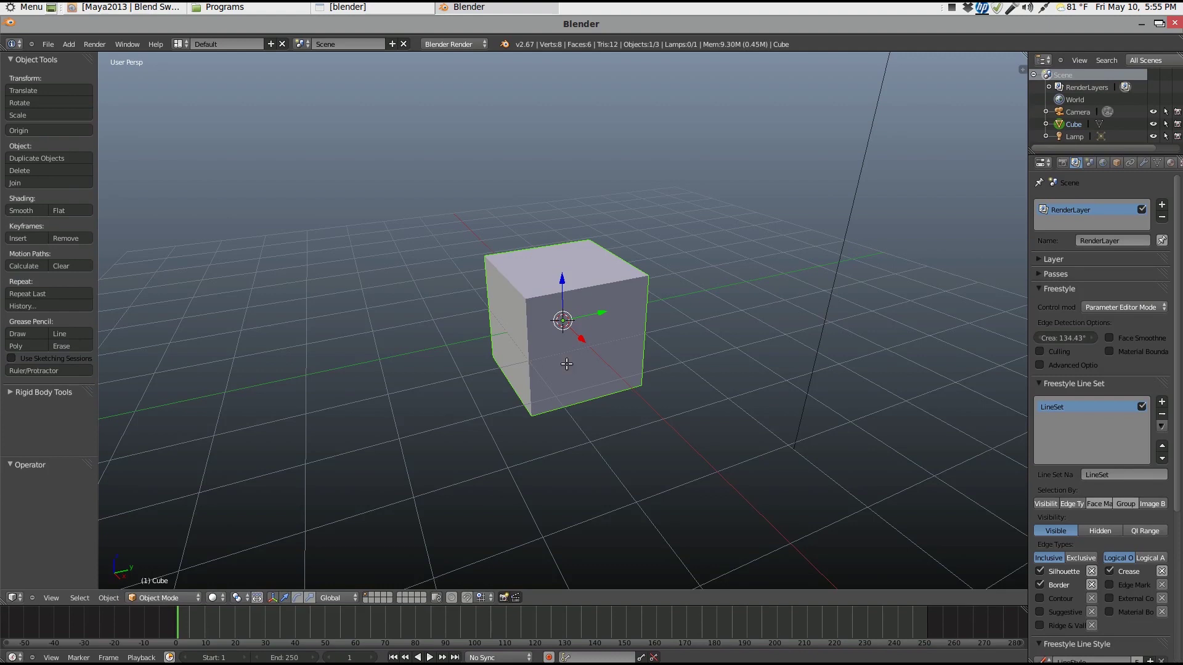
Step: Mark all the cube's edges as Freestyle edges in Edit Mode, then return to Object Mode
{"action": "key", "text": "Tab"}
{"action": "key", "text": "a"}
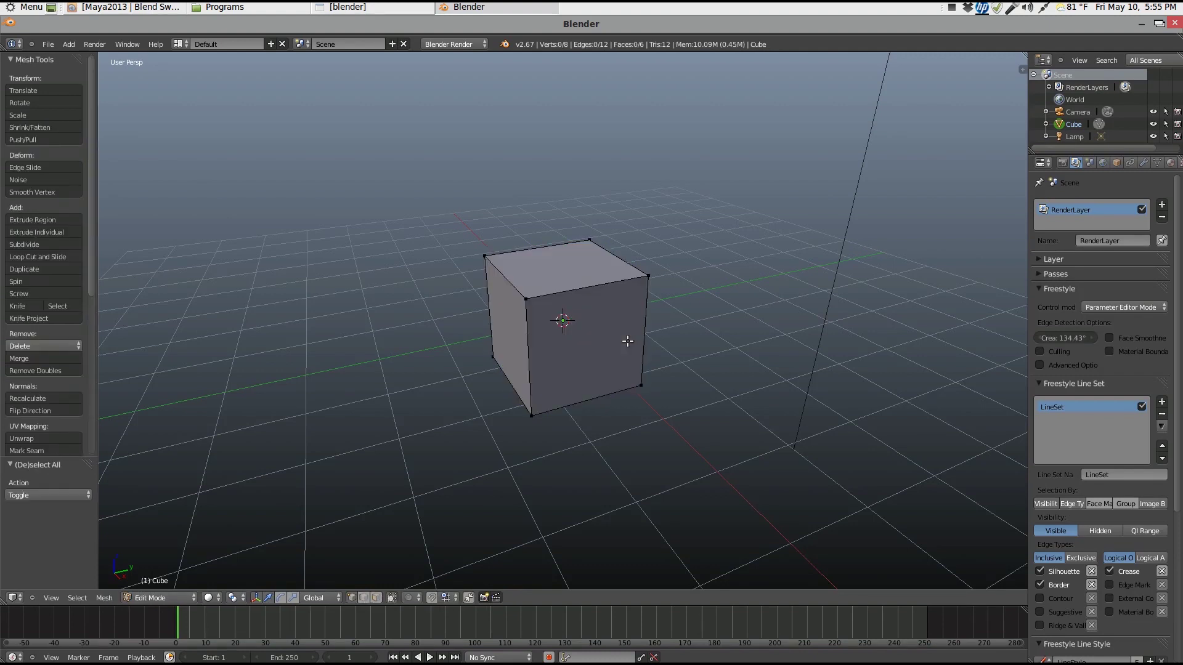
{"action": "key", "text": "a"}
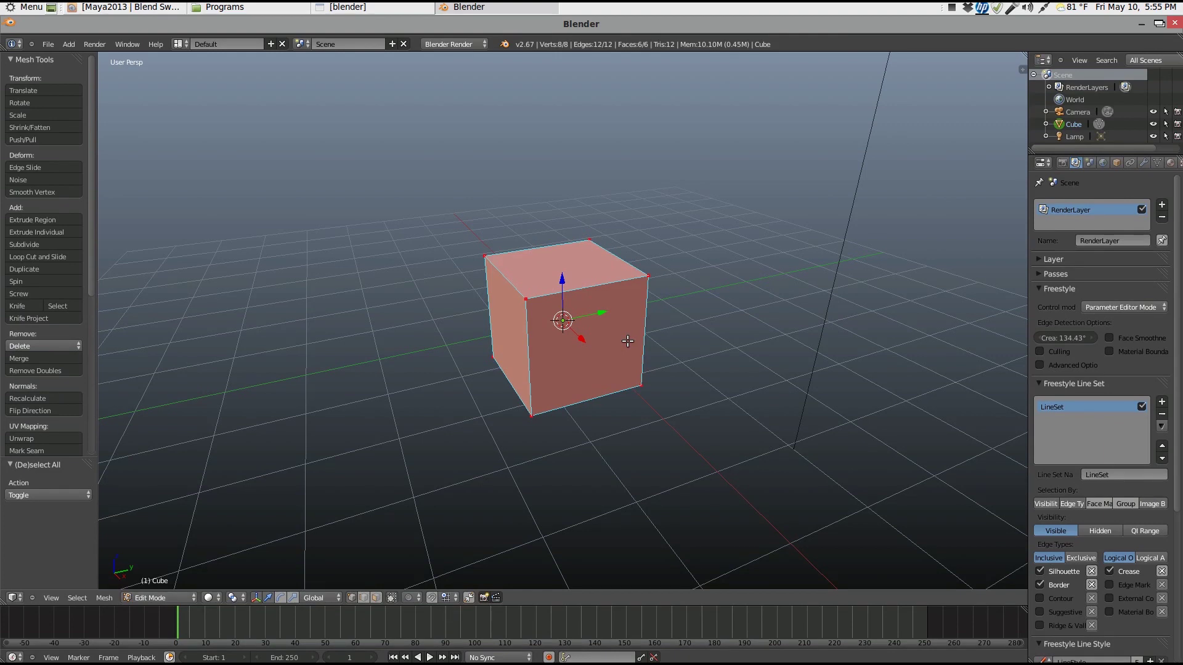
{"action": "key", "text": "space"}
{"action": "type", "text": "free"}
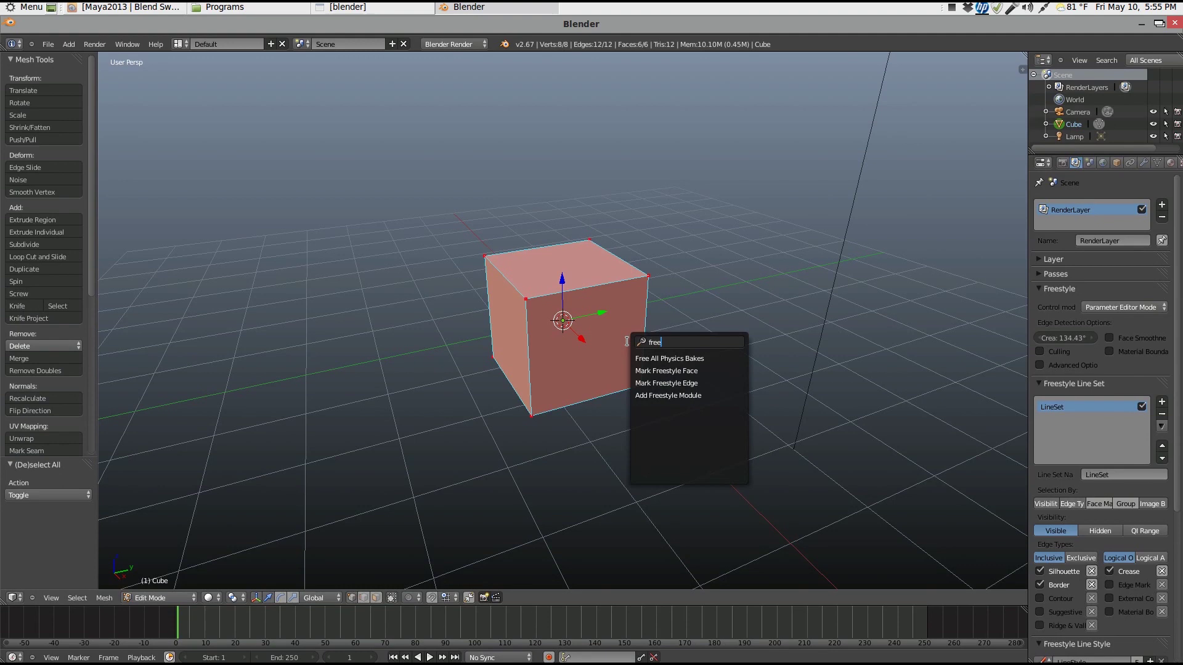
{"action": "key", "text": "Down"}
{"action": "key", "text": "Down"}
{"action": "key", "text": "Down"}
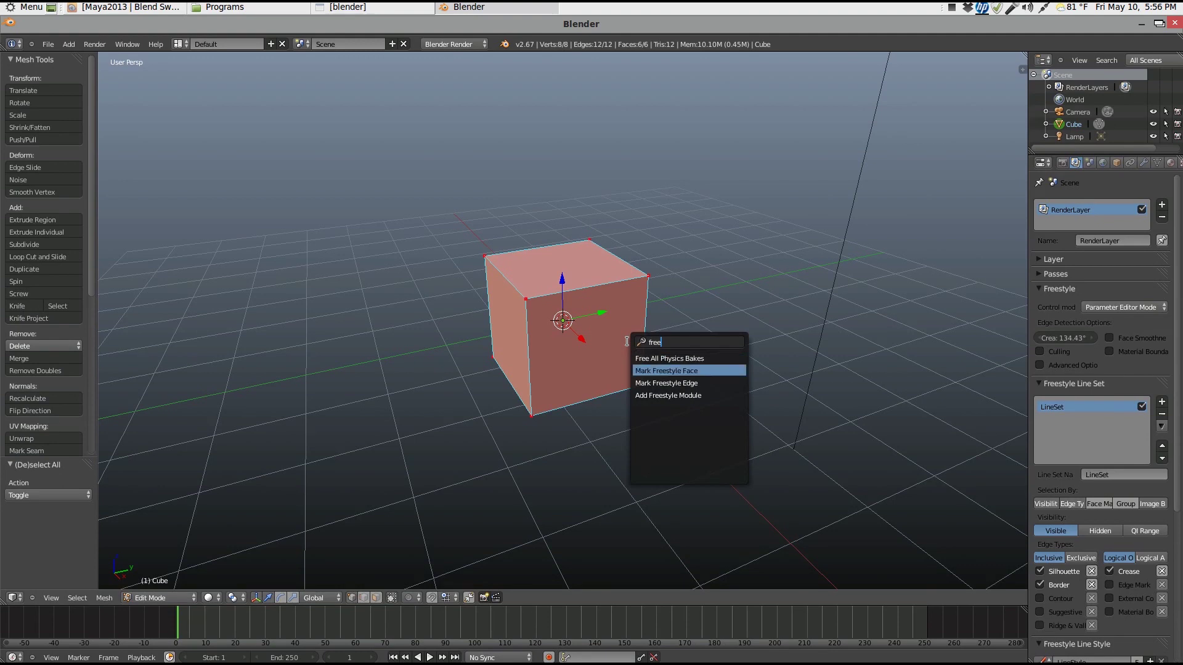
{"action": "key", "text": "Return"}
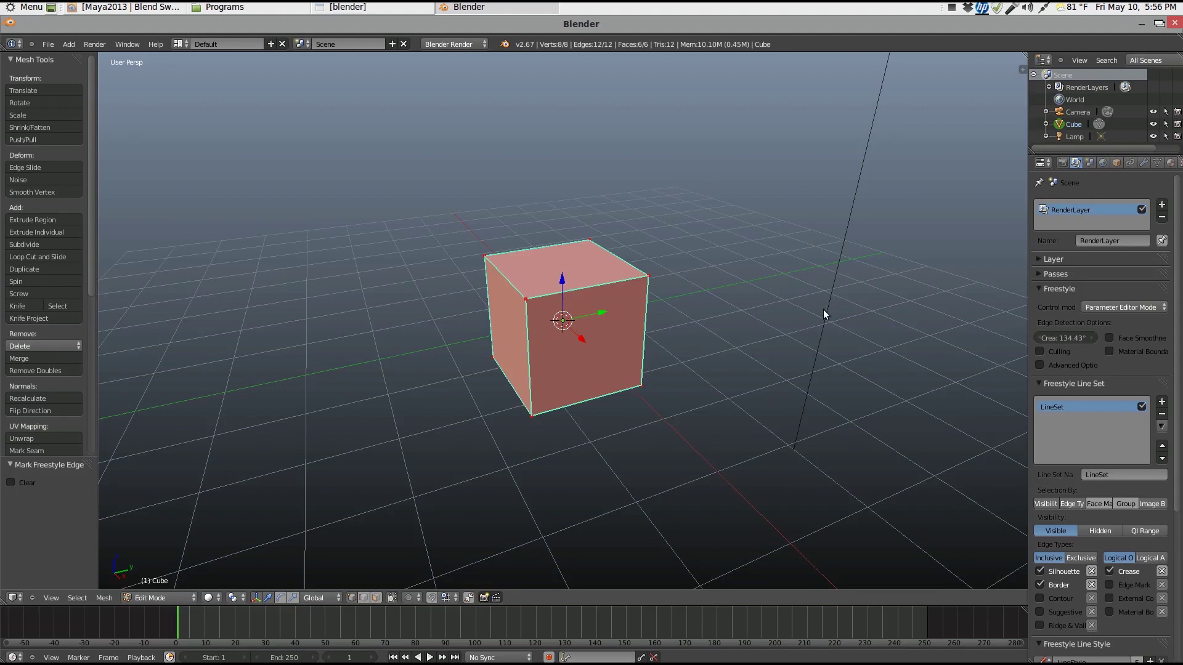
{"action": "key", "text": "Tab"}
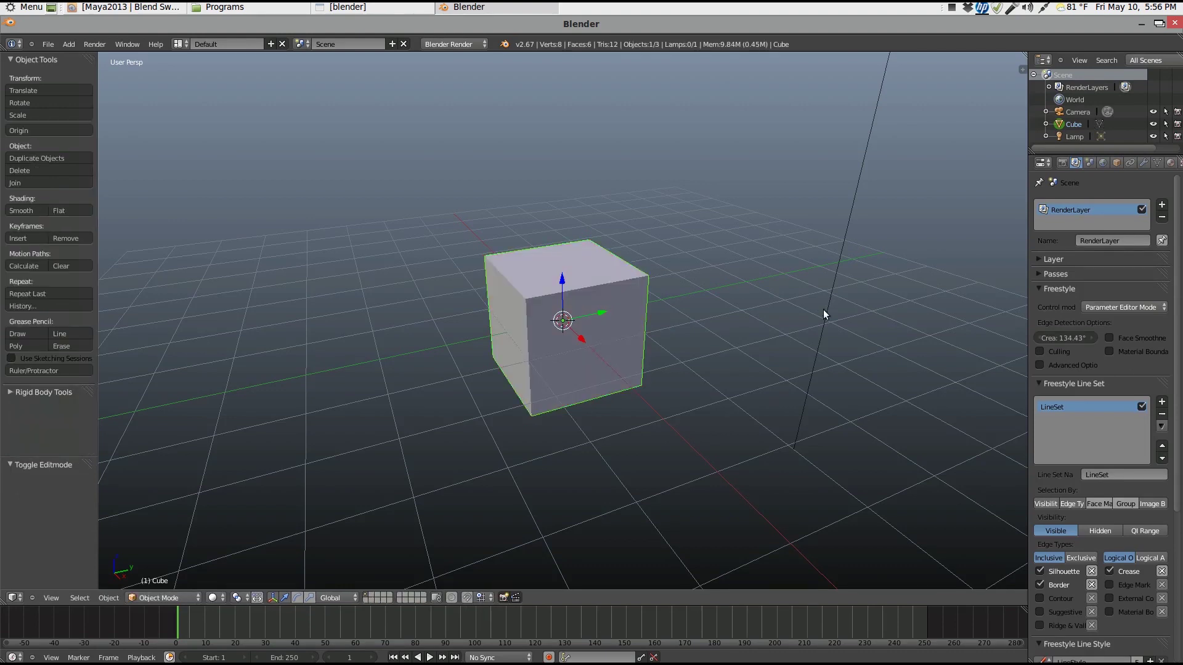
{"action": "key", "text": "F12"}
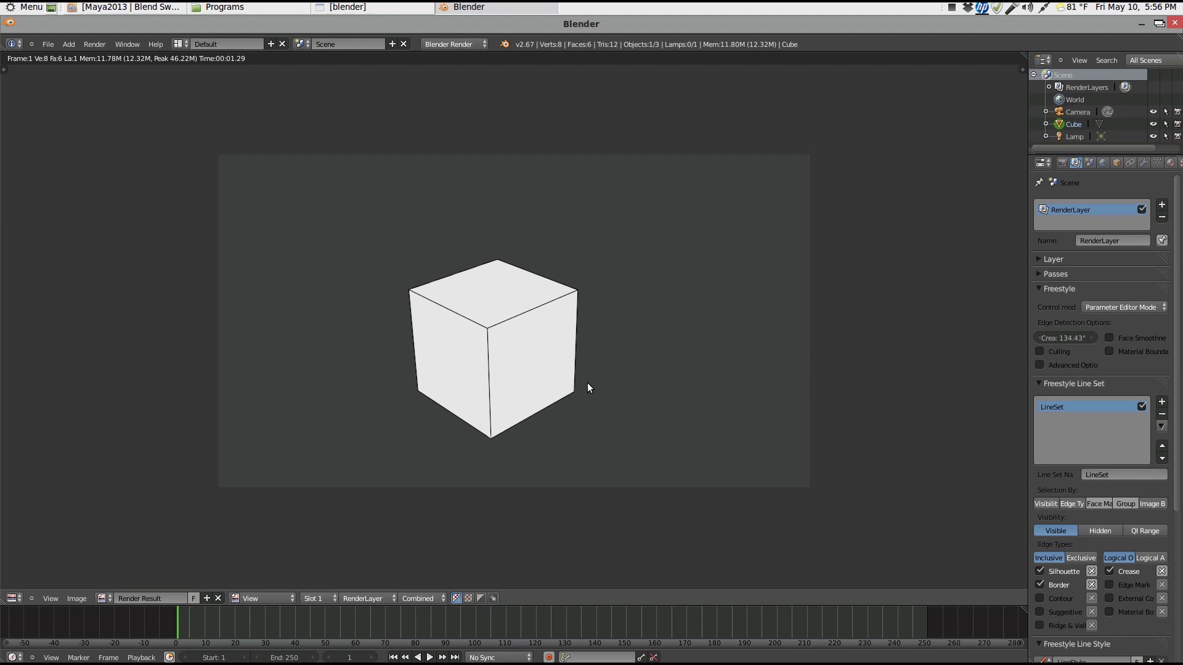
{"action": "key", "text": "Escape"}
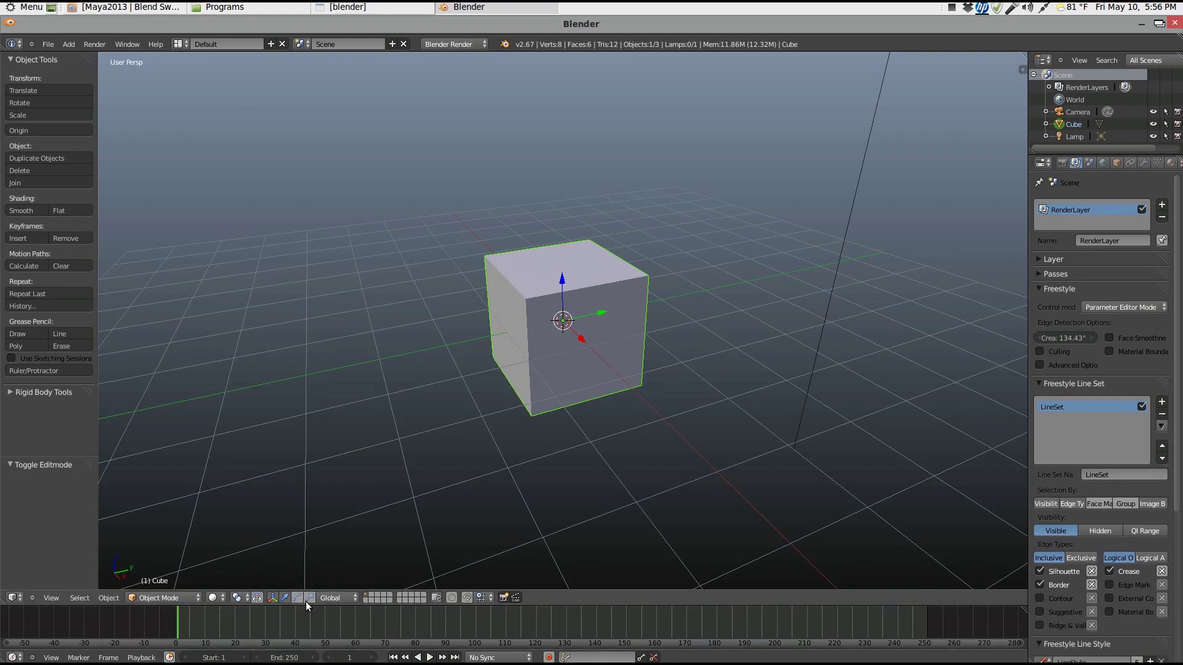
Step: Switch the cube to Sculpt Mode and share brush size across all brushes
{"action": "left_click", "coordinate": [217, 597]}
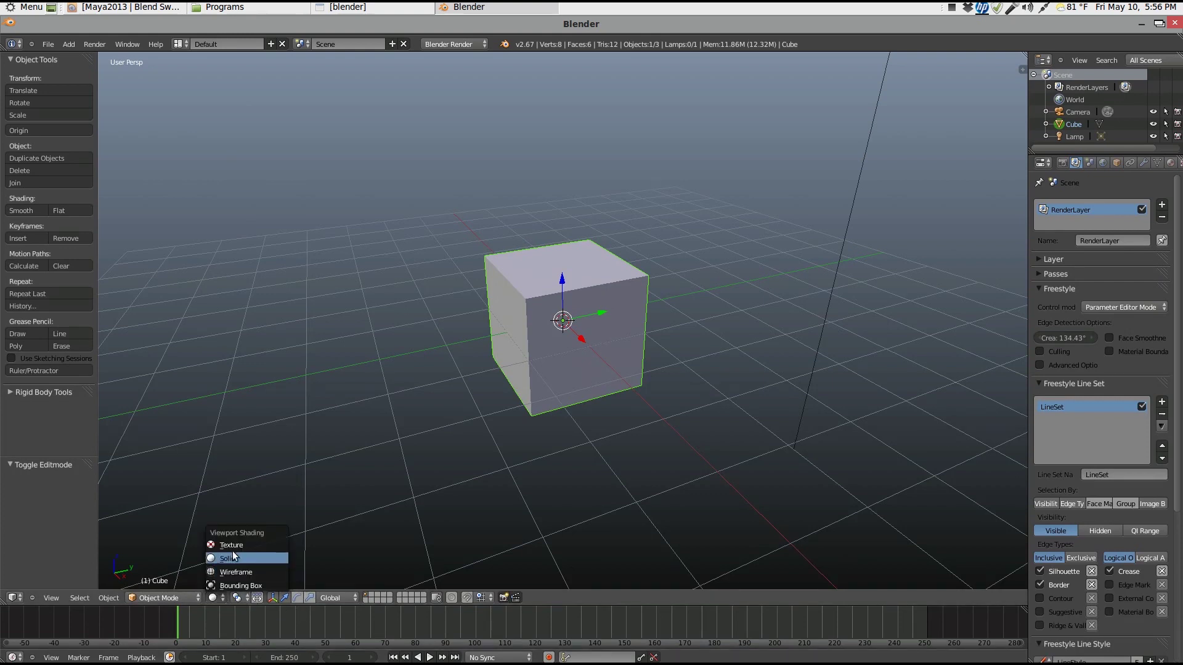
{"action": "left_click", "coordinate": [191, 595]}
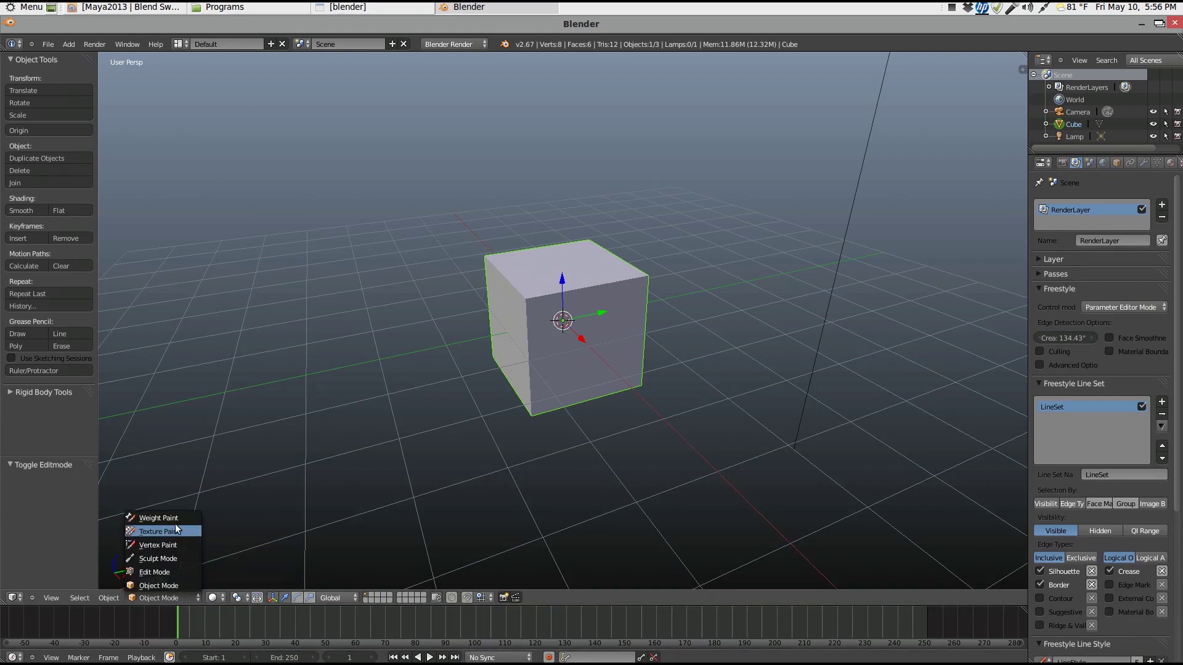
{"action": "left_click", "coordinate": [159, 558]}
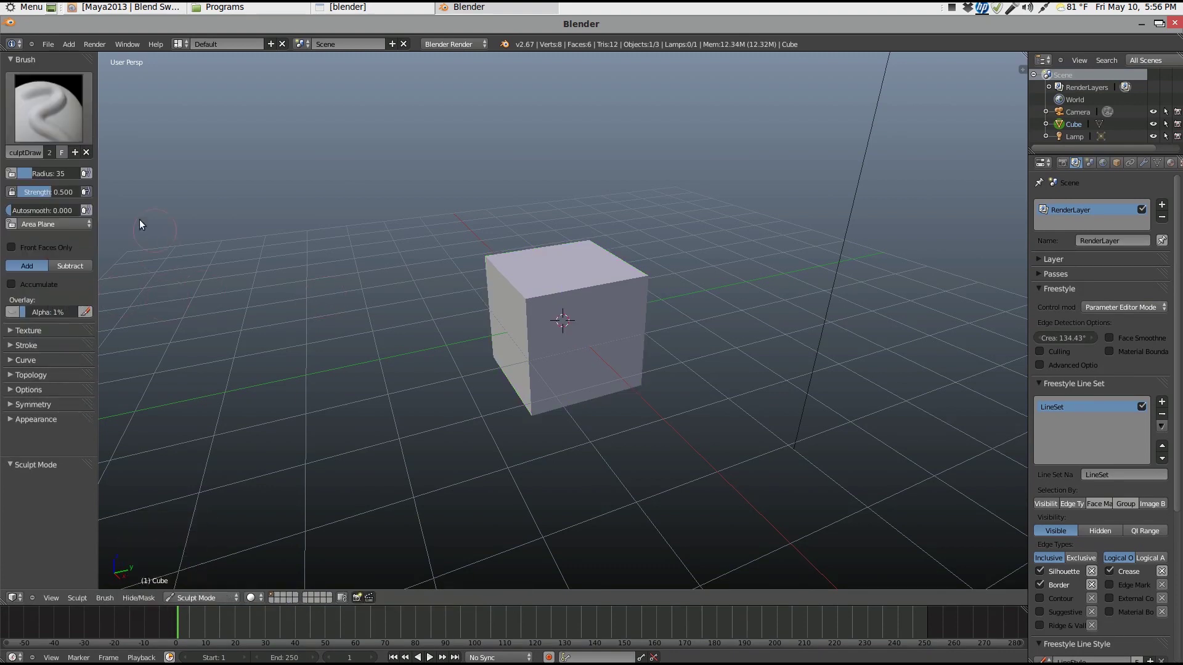
{"action": "left_click", "coordinate": [14, 392]}
{"action": "scroll", "coordinate": [11, 394], "scroll_direction": "down", "scroll_amount": 5}
{"action": "left_click", "coordinate": [12, 400]}
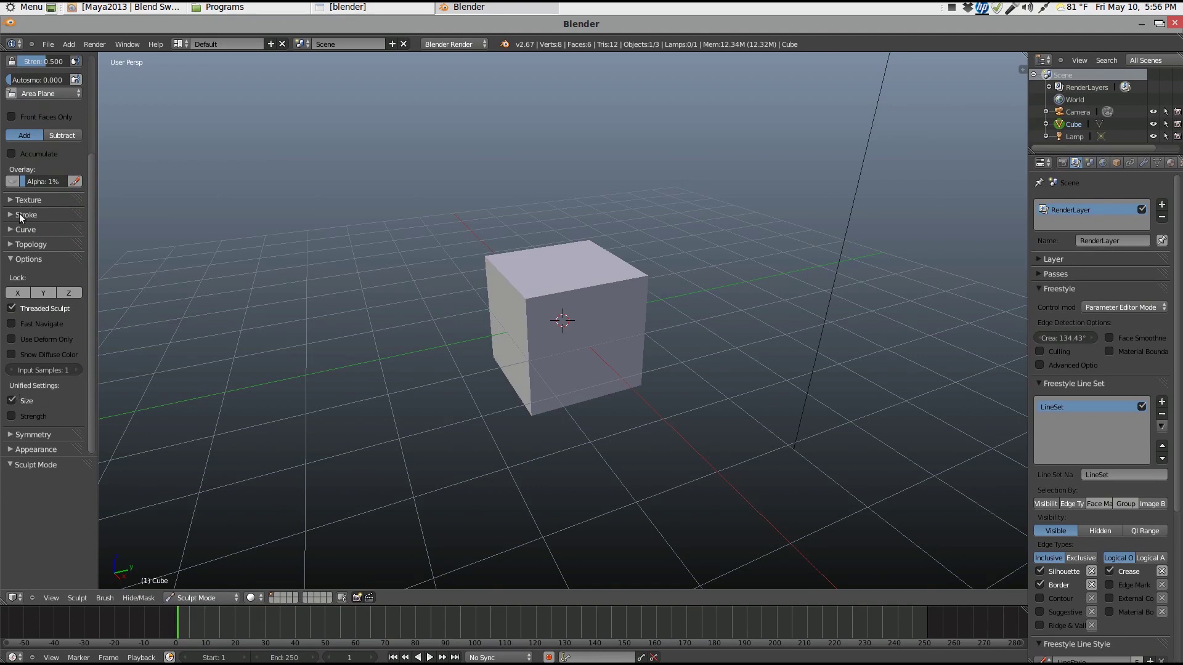
Step: Turn on Dynamic Topology and set its Detail Size to 5
{"action": "left_click", "coordinate": [16, 245]}
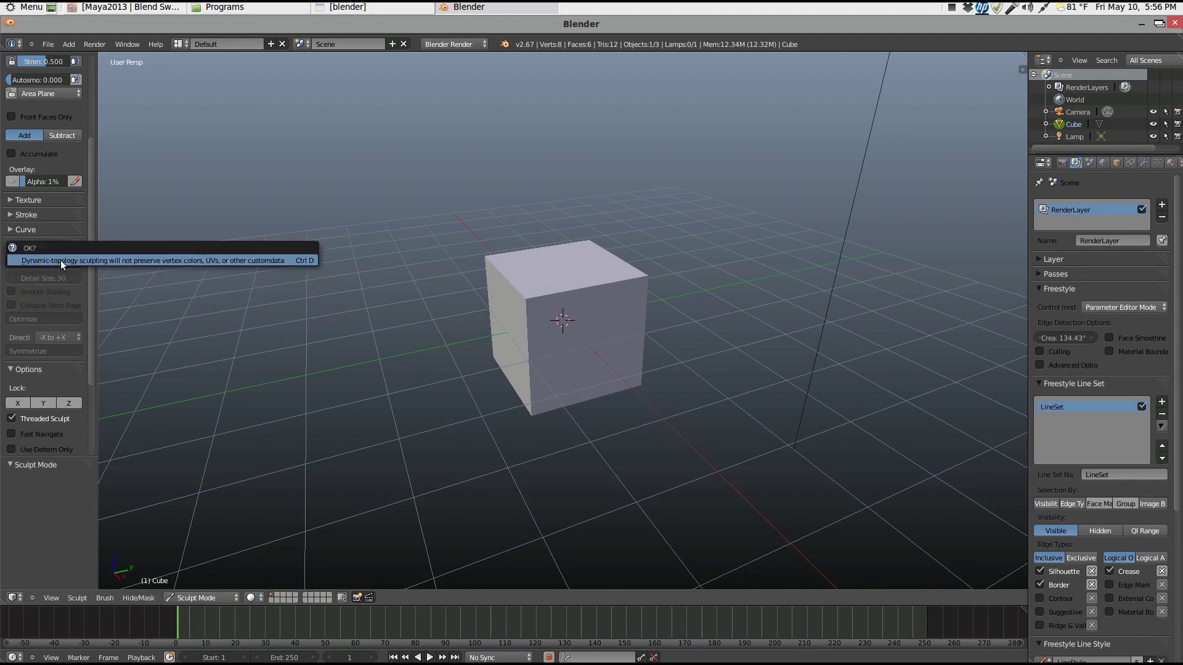
{"action": "left_click", "coordinate": [60, 262]}
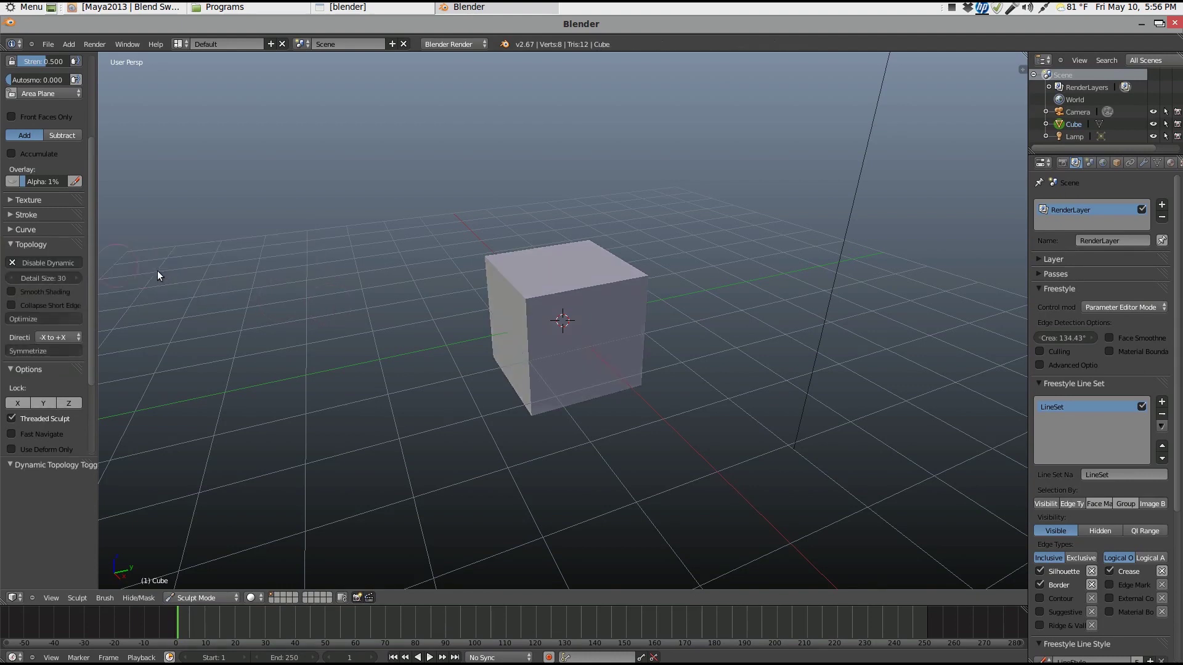
{"action": "left_click", "coordinate": [64, 277]}
{"action": "type", "text": "31"}
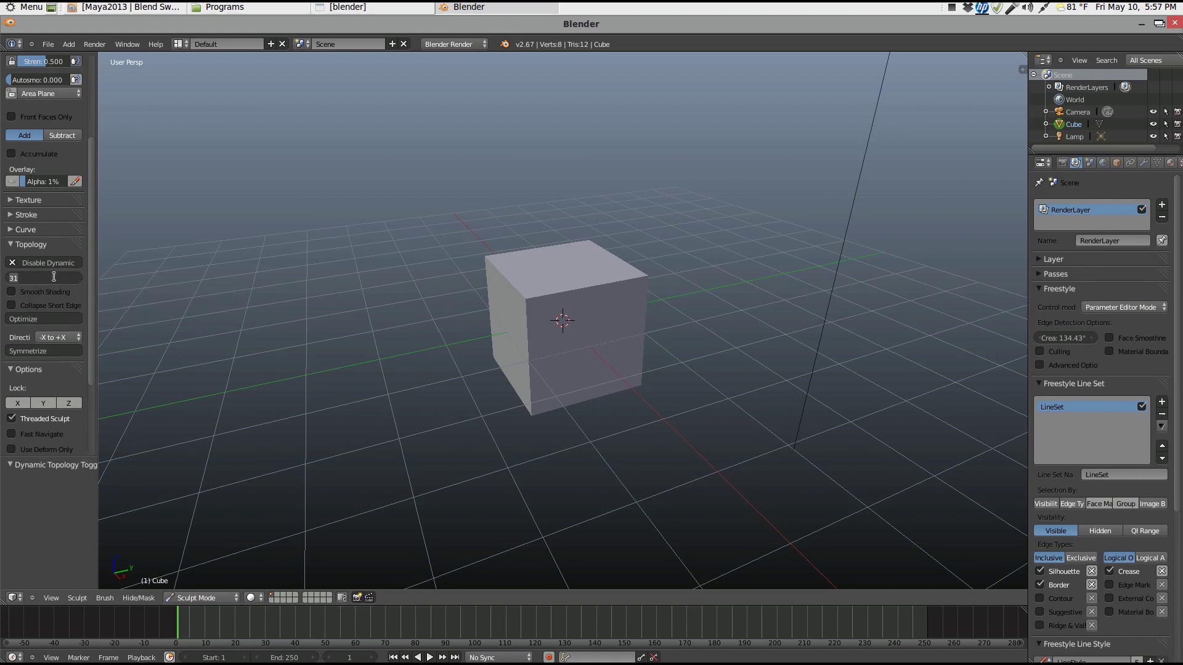
{"action": "key", "text": "BackSpace"}
{"action": "key", "text": "BackSpace"}
{"action": "type", "text": "5"}
{"action": "key", "text": "Return"}
Step: Sculpt crossing strokes into the cube's top face to form a cross-shaped groove
{"action": "left_click_drag", "start_coordinate": [616, 327], "coordinate": [608, 287]}
{"action": "middle_click_drag", "start_coordinate": [549, 261], "coordinate": [592, 313]}
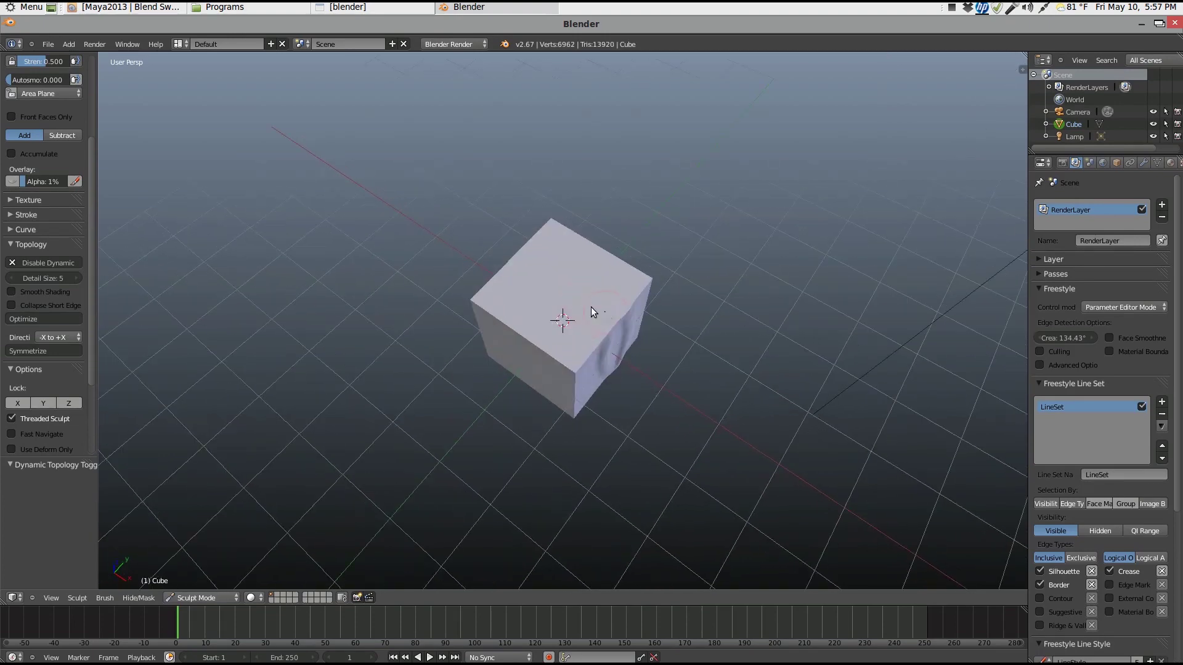
{"action": "left_click_drag", "start_coordinate": [519, 264], "coordinate": [549, 326]}
{"action": "left_click_drag", "start_coordinate": [608, 267], "coordinate": [580, 315]}
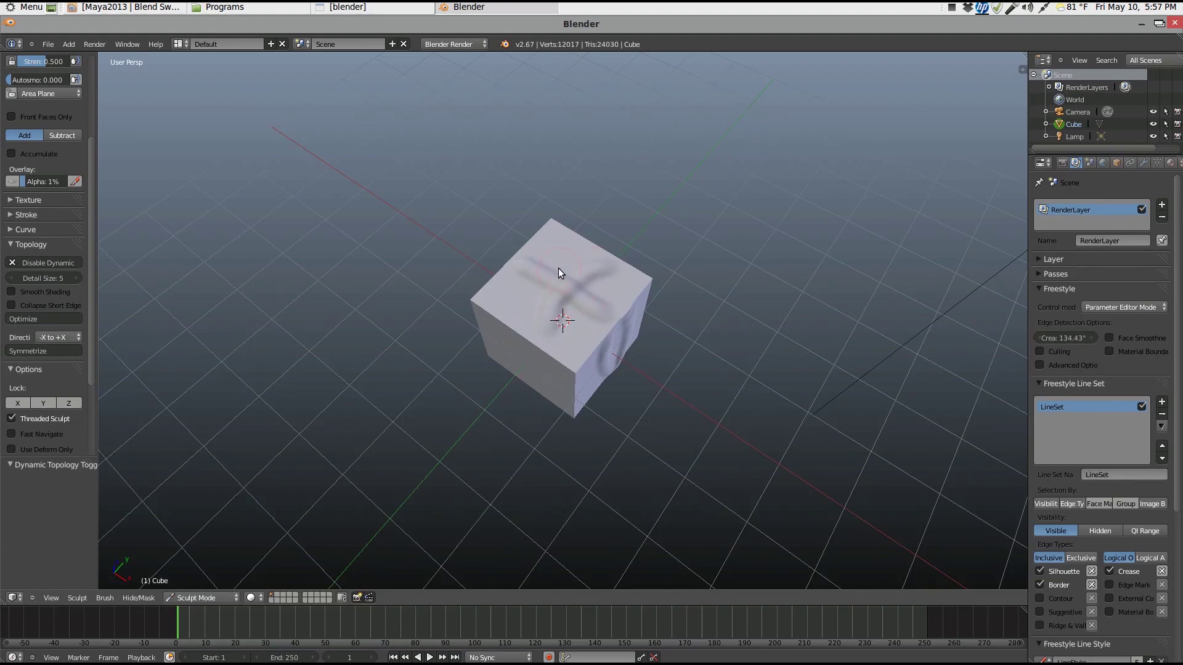
{"action": "scroll", "coordinate": [558, 268], "scroll_direction": "up", "scroll_amount": 6}
{"action": "scroll", "coordinate": [545, 272], "scroll_direction": "down", "scroll_amount": 3}
{"action": "scroll", "coordinate": [531, 276], "scroll_direction": "up", "scroll_amount": 2}
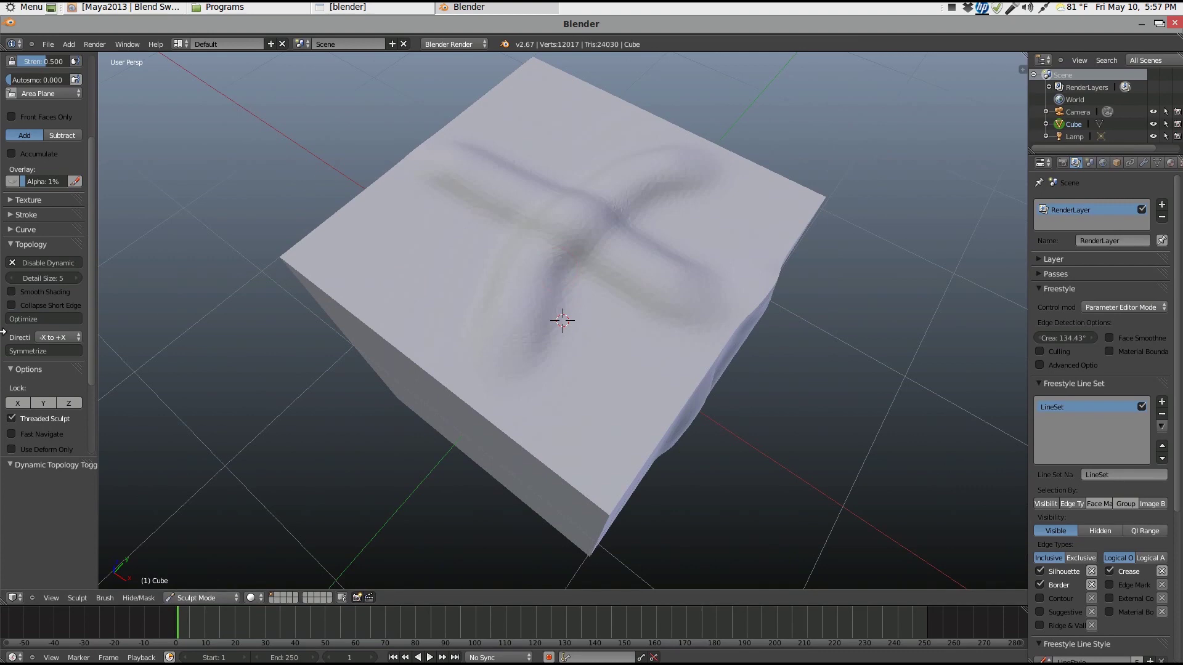
Step: Toggle smooth shading on and off while orbiting around the sculpted cube
{"action": "left_click", "coordinate": [12, 292]}
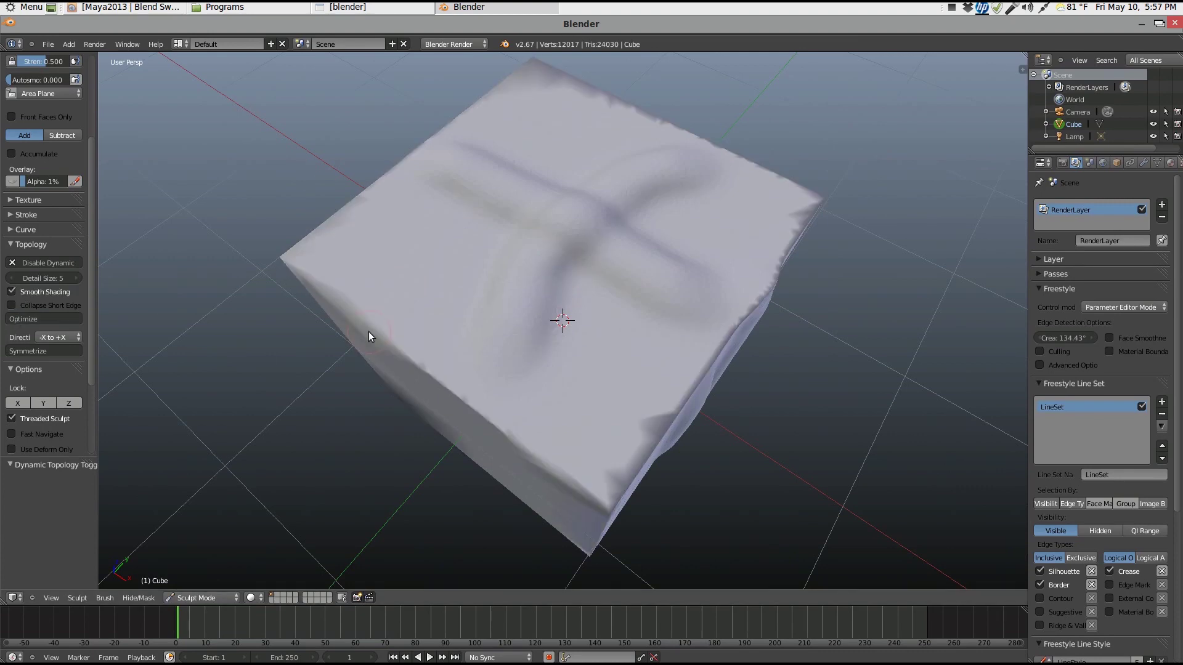
{"action": "mouse_move", "coordinate": [624, 353]}
{"action": "middle_mouse_down"}
{"action": "mouse_move", "coordinate": [570, 254]}
{"action": "mouse_move", "coordinate": [550, 276]}
{"action": "mouse_move", "coordinate": [606, 387]}
{"action": "mouse_move", "coordinate": [685, 387]}
{"action": "mouse_move", "coordinate": [639, 299]}
{"action": "mouse_move", "coordinate": [618, 306]}
{"action": "middle_mouse_up"}
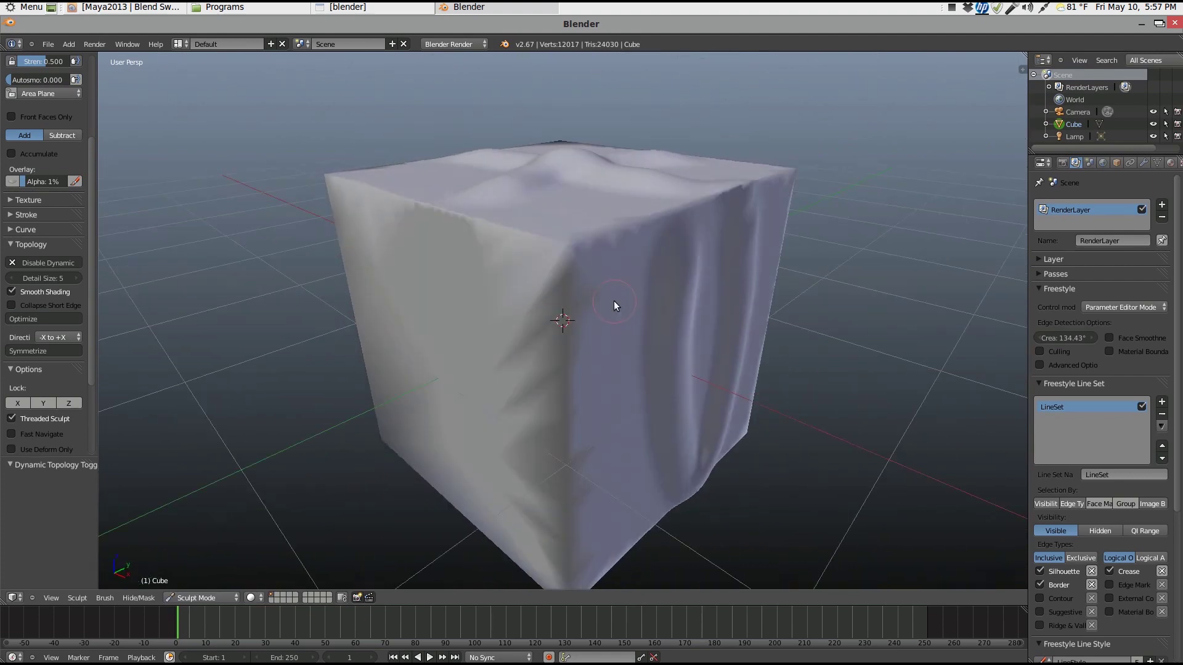
{"action": "left_click", "coordinate": [11, 292]}
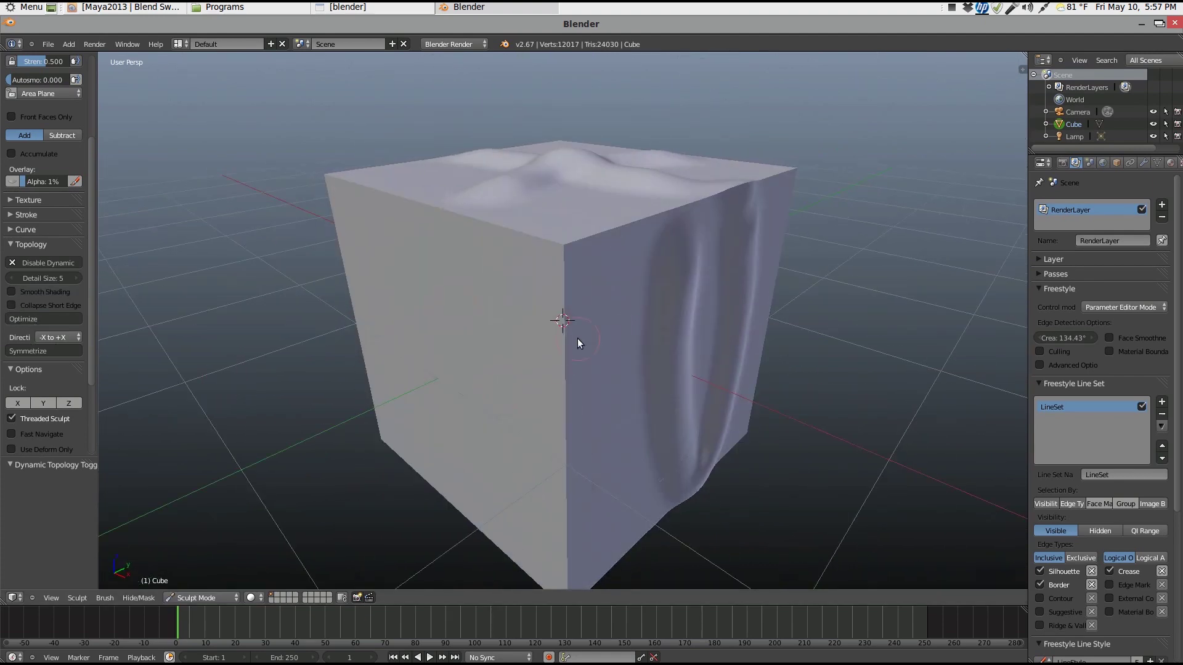
{"action": "scroll", "coordinate": [578, 339], "scroll_direction": "up", "scroll_amount": 3}
{"action": "scroll", "coordinate": [578, 338], "scroll_direction": "down", "scroll_amount": 5}
{"action": "middle_click_drag", "start_coordinate": [578, 339], "coordinate": [550, 371]}
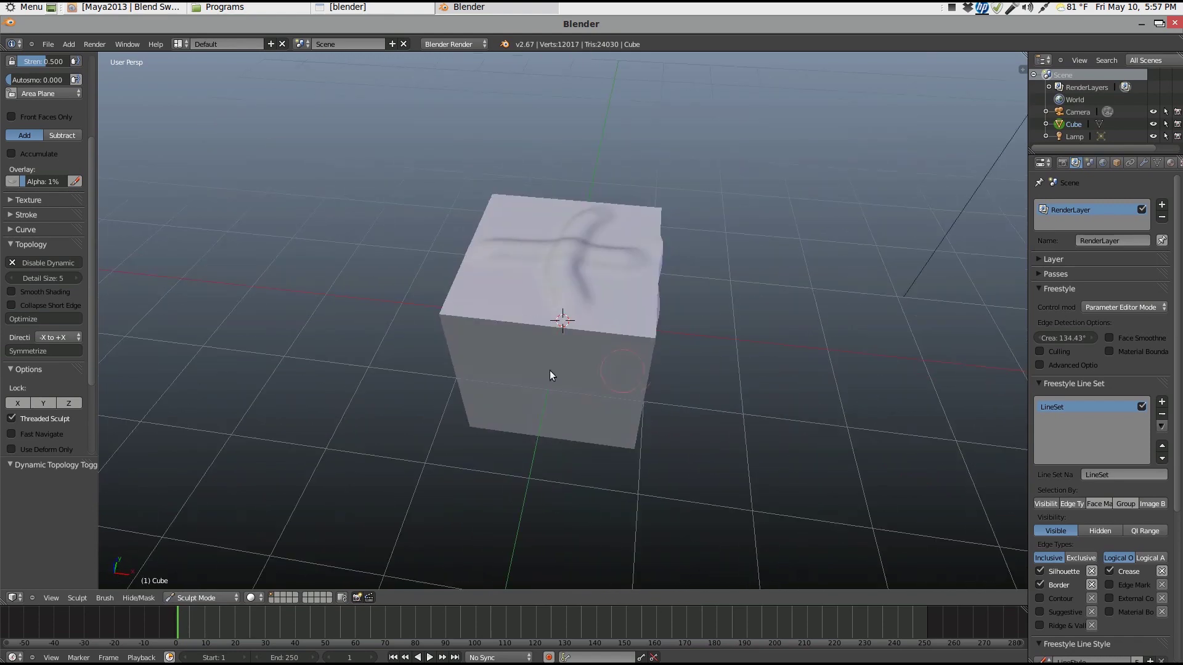
{"action": "scroll", "coordinate": [38, 307], "scroll_direction": "down", "scroll_amount": 4}
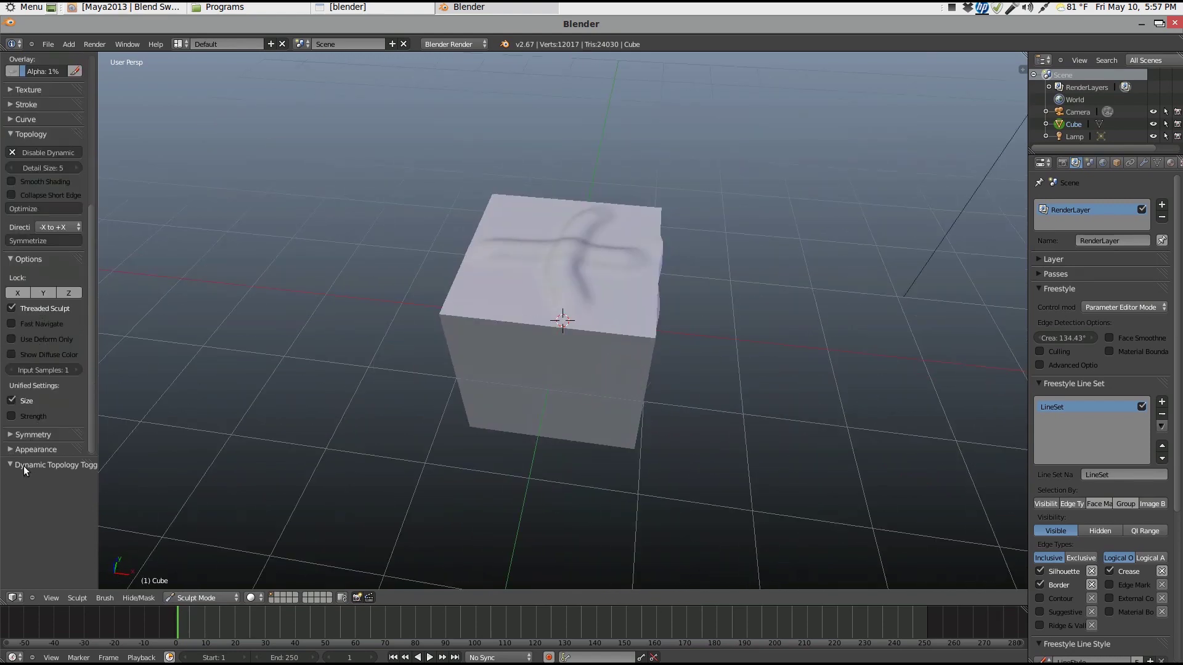
{"action": "scroll", "coordinate": [34, 339], "scroll_direction": "up", "scroll_amount": 5}
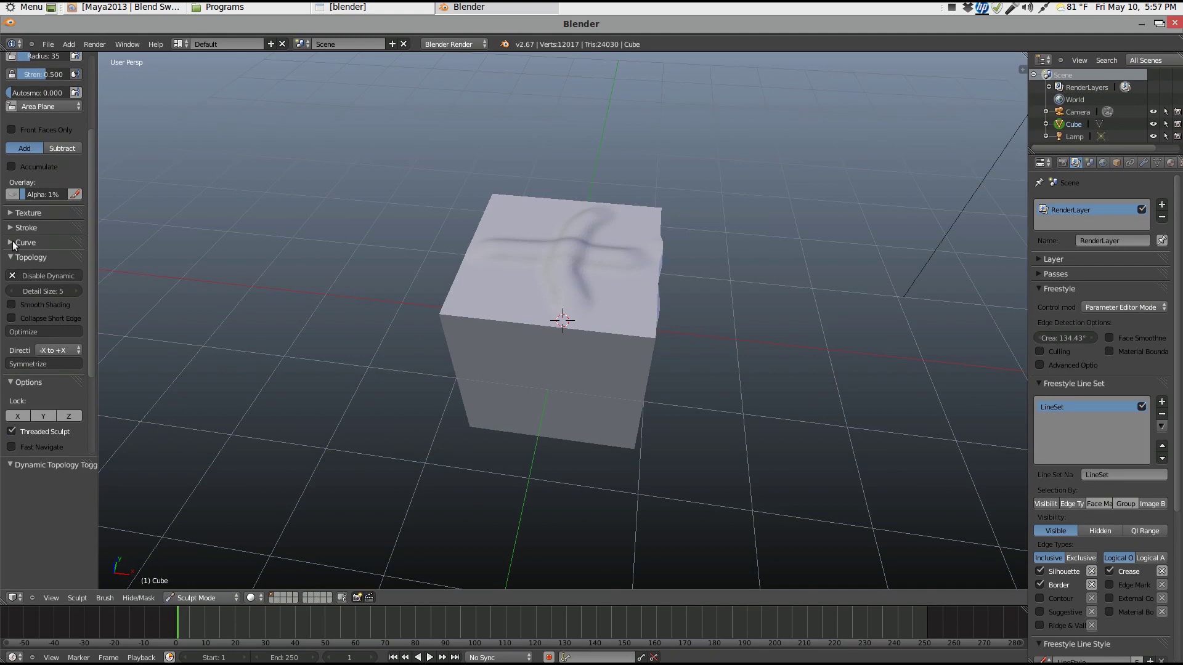
Step: Assign the cloud-noise texture to the sculpt brush in the Texture panel
{"action": "left_click", "coordinate": [10, 213]}
{"action": "left_click", "coordinate": [50, 271]}
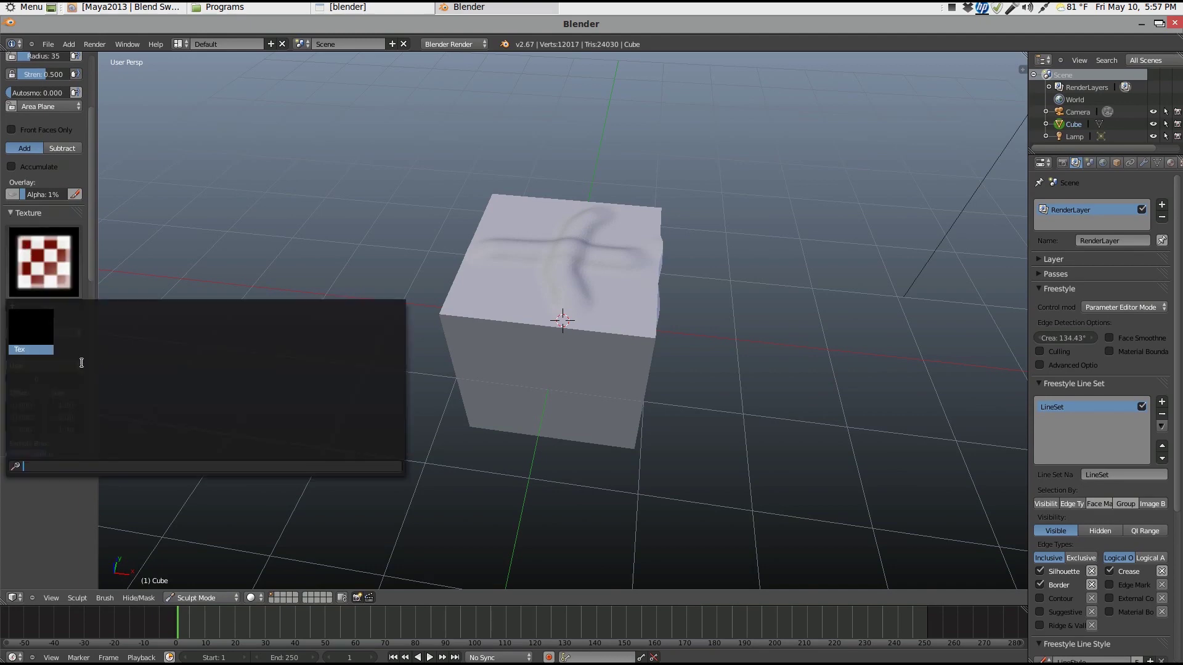
{"action": "left_click", "coordinate": [31, 330]}
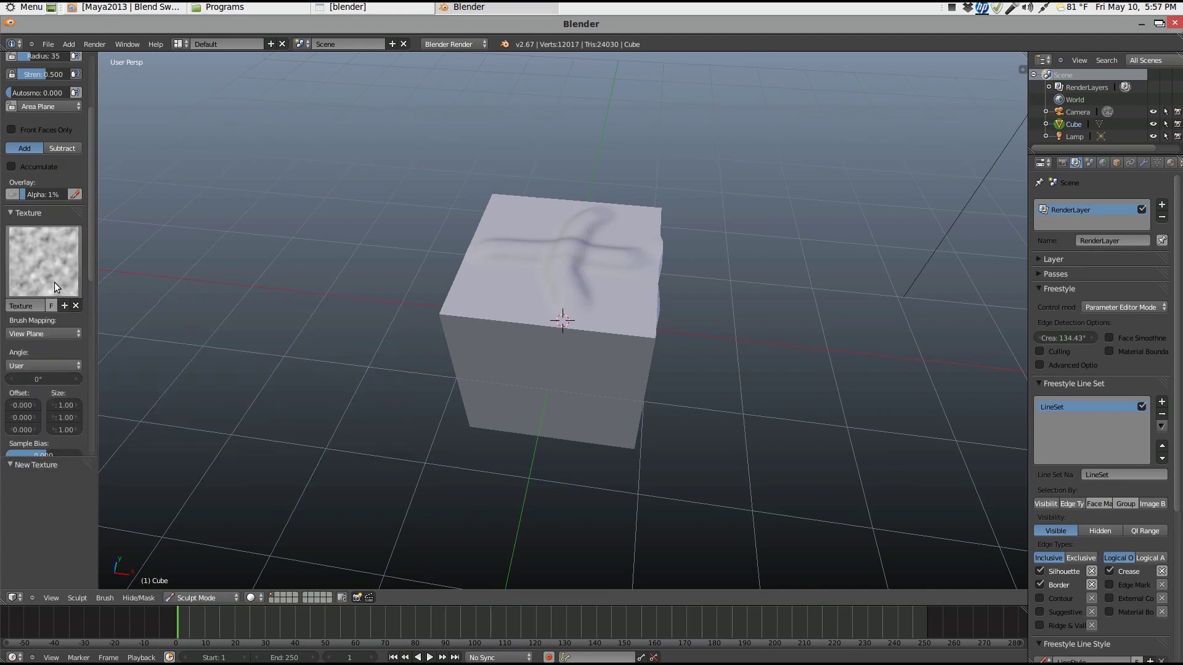
{"action": "scroll", "coordinate": [521, 298], "scroll_direction": "up", "scroll_amount": 3}
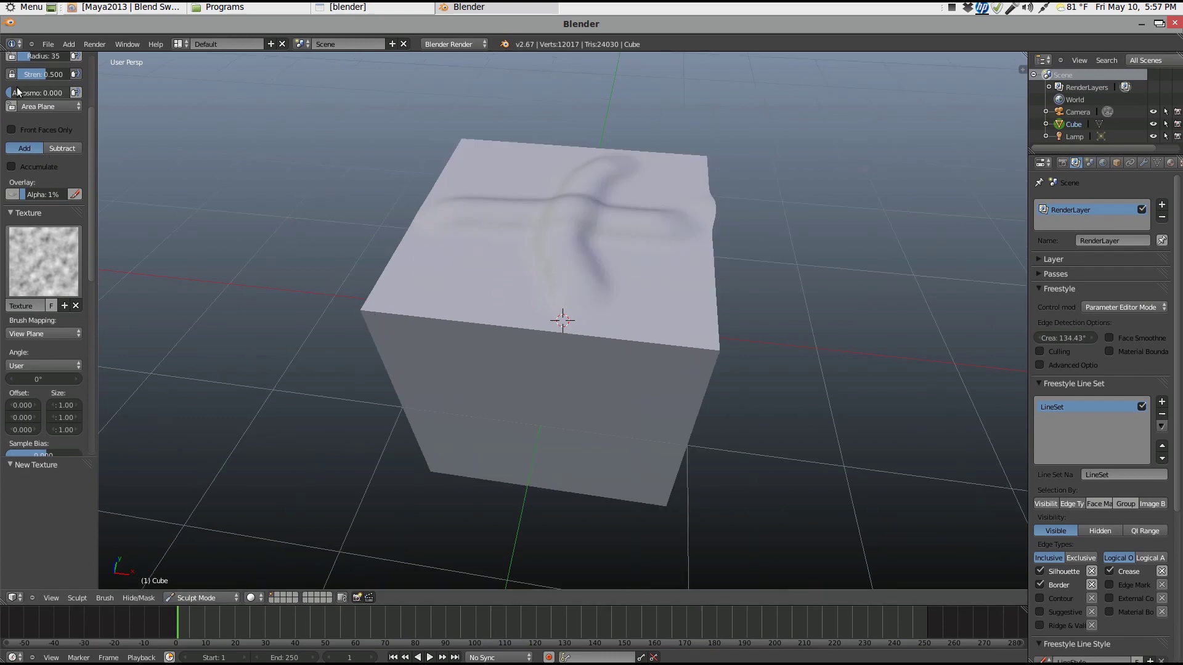
{"action": "scroll", "coordinate": [46, 76], "scroll_direction": "up", "scroll_amount": 5}
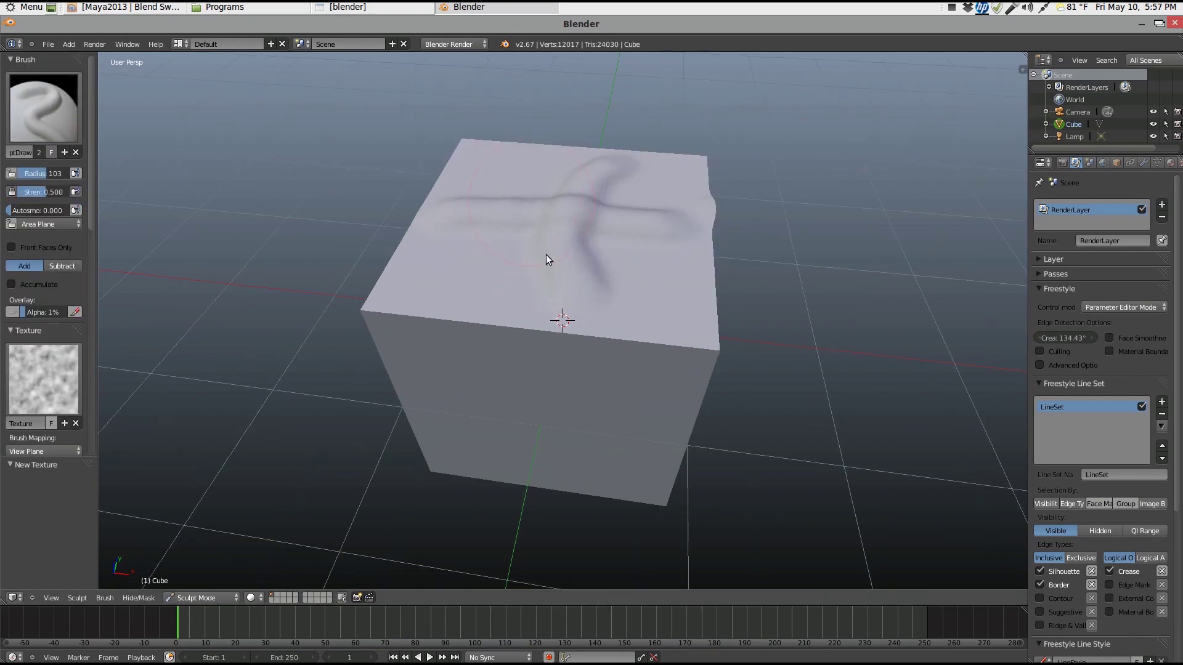
Step: Sculpt rough textured strokes and a blob across the cube's top face
{"action": "mouse_move", "coordinate": [623, 273]}
{"action": "left_mouse_down"}
{"action": "mouse_move", "coordinate": [669, 286]}
{"action": "mouse_move", "coordinate": [683, 318]}
{"action": "mouse_move", "coordinate": [628, 321]}
{"action": "mouse_move", "coordinate": [526, 288]}
{"action": "left_mouse_up"}
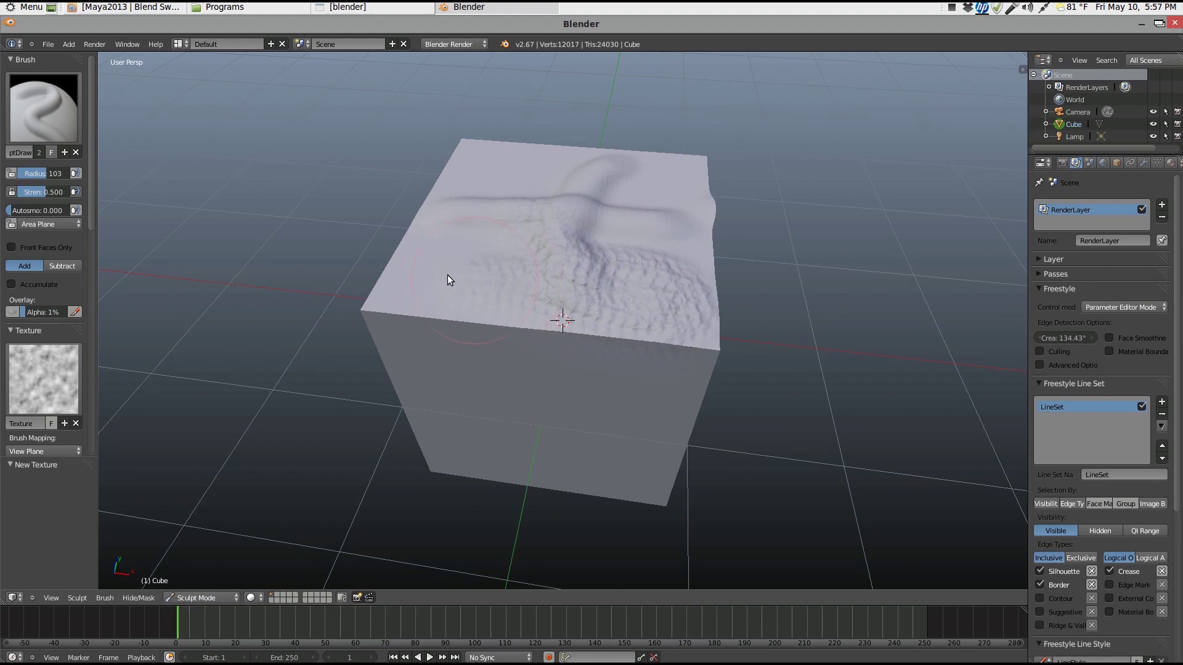
{"action": "mouse_move", "coordinate": [462, 242]}
{"action": "left_mouse_down"}
{"action": "mouse_move", "coordinate": [511, 231]}
{"action": "mouse_move", "coordinate": [515, 183]}
{"action": "left_mouse_up"}
{"action": "mouse_move", "coordinate": [531, 181]}
{"action": "middle_mouse_down"}
{"action": "mouse_move", "coordinate": [559, 223]}
{"action": "mouse_move", "coordinate": [504, 213]}
{"action": "middle_mouse_up"}
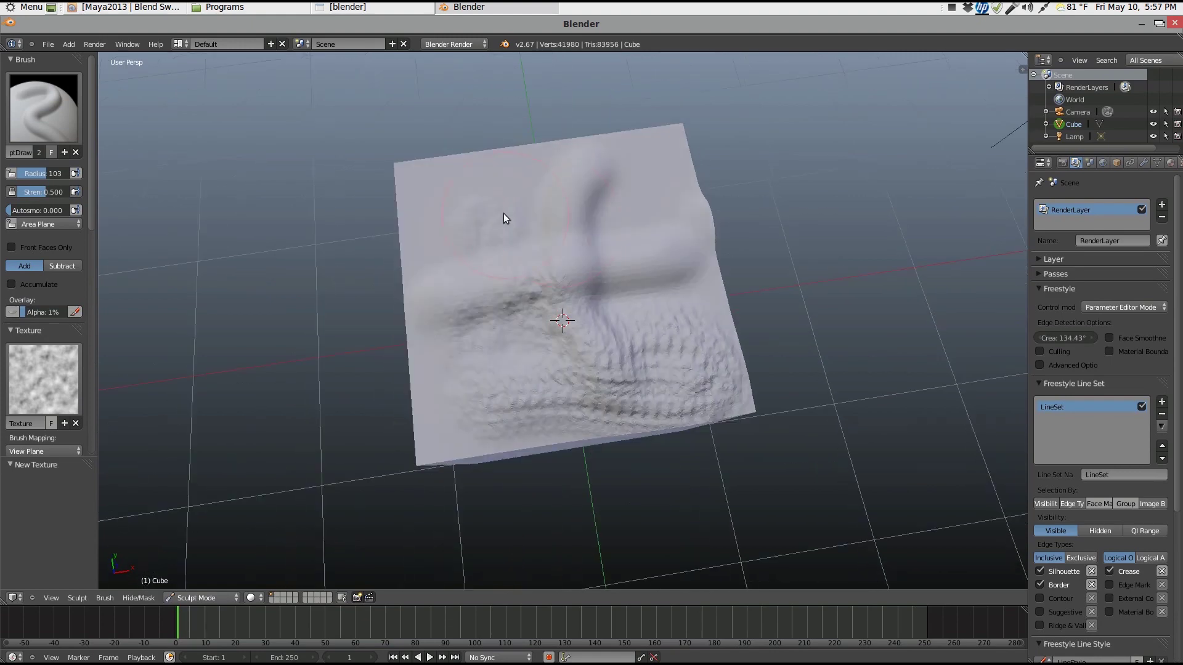
{"action": "mouse_move", "coordinate": [504, 213]}
{"action": "left_mouse_down"}
{"action": "mouse_move", "coordinate": [435, 219]}
{"action": "mouse_move", "coordinate": [496, 257]}
{"action": "left_mouse_up"}
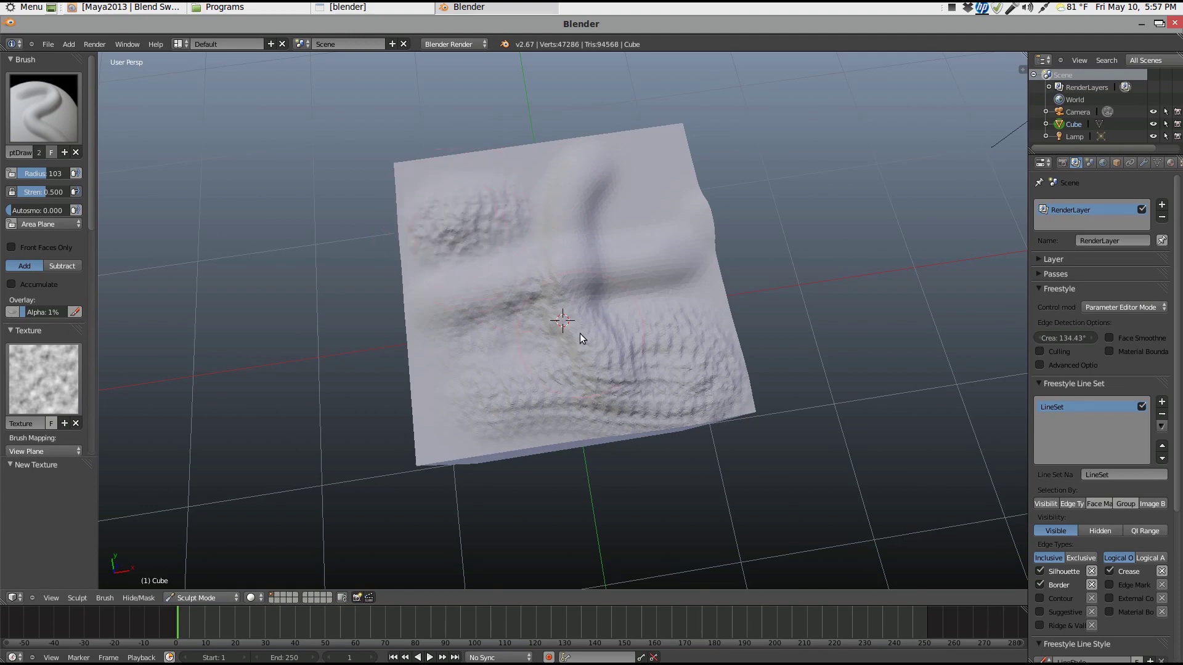
Step: Select all vertices of the sculpted mesh in Edit Mode, then return to Sculpt Mode with Ctrl+Tab
{"action": "key", "text": "Tab"}
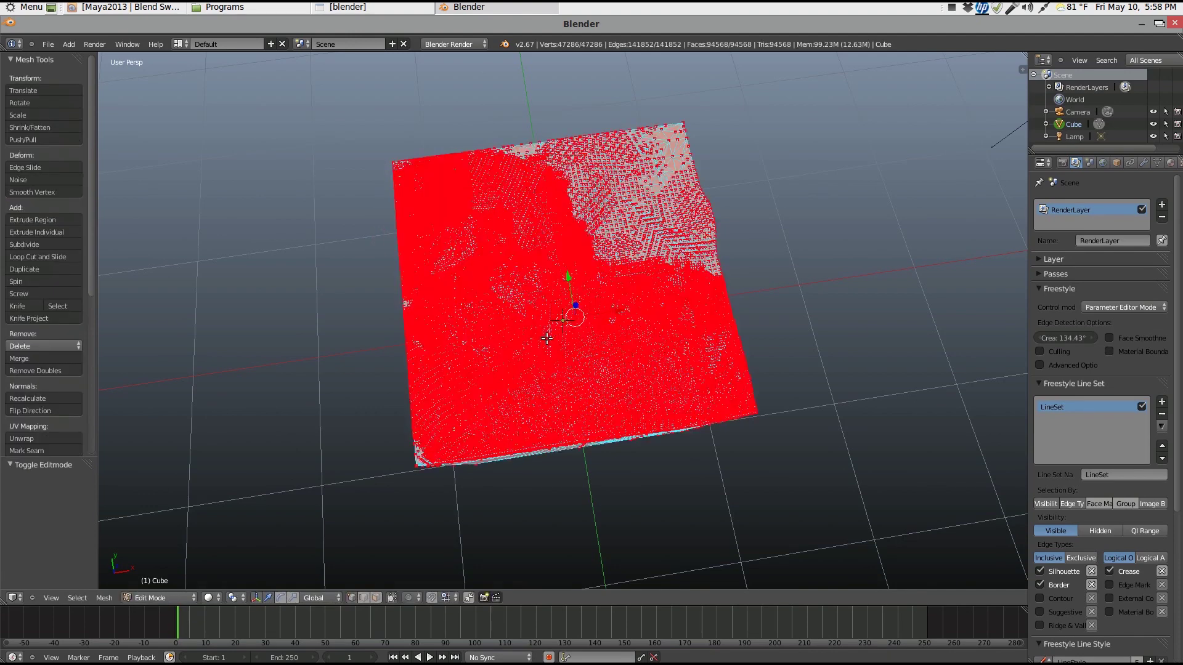
{"action": "right_click", "coordinate": [546, 341]}
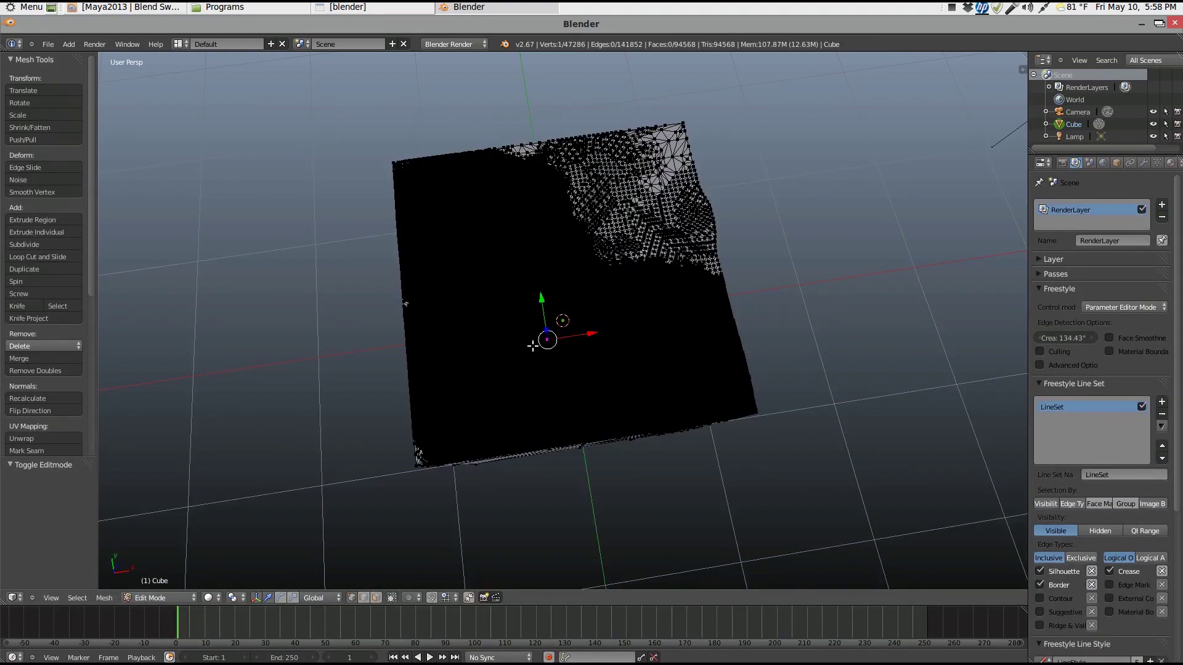
{"action": "key", "text": "a"}
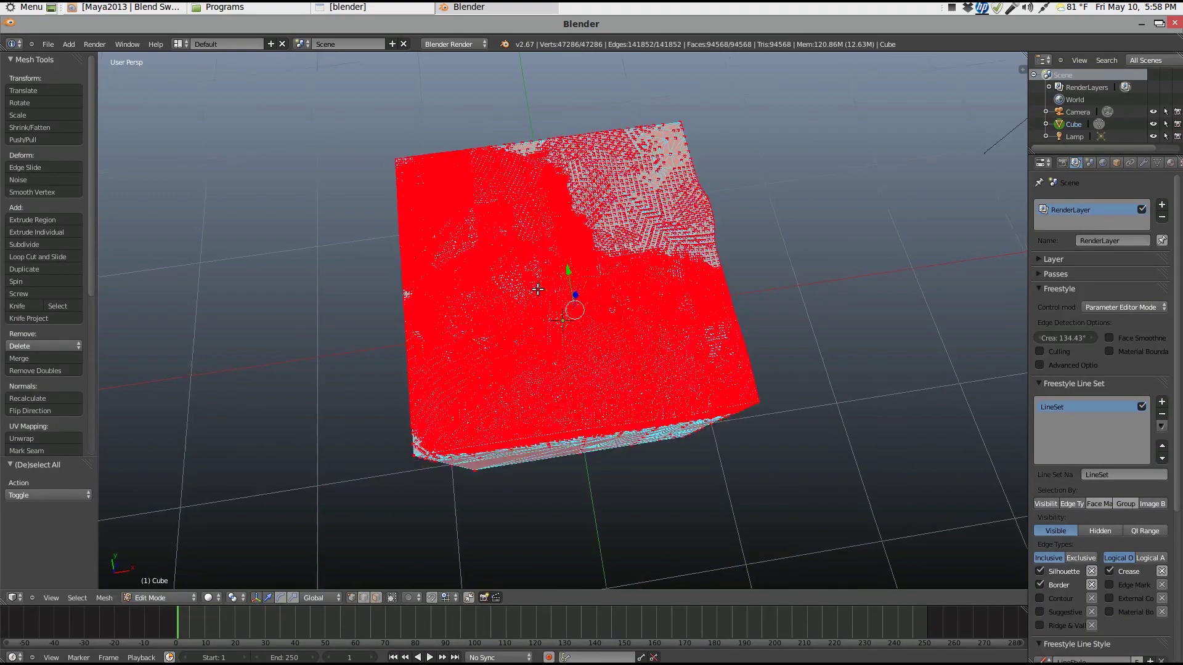
{"action": "middle_click_drag", "start_coordinate": [538, 289], "coordinate": [513, 309]}
{"action": "key", "text": "ctrl+Tab"}
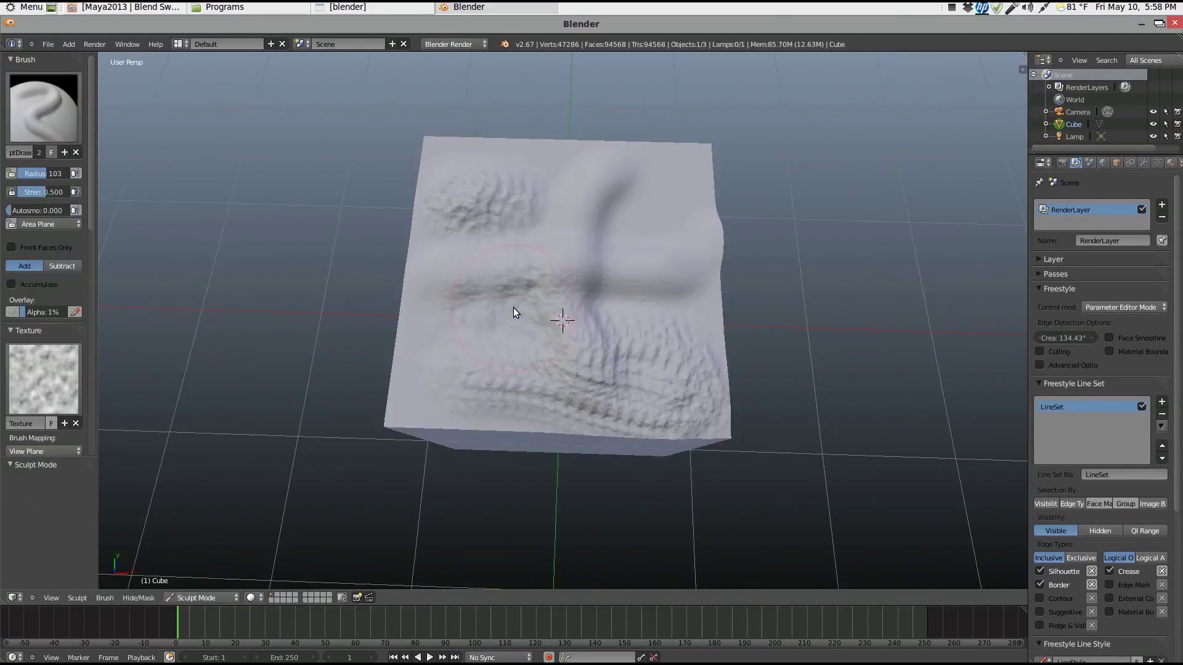
Step: Turn on dynamic topology with Ctrl+D and undo the last rough sculpt stroke
{"action": "key", "text": "ctrl+d"}
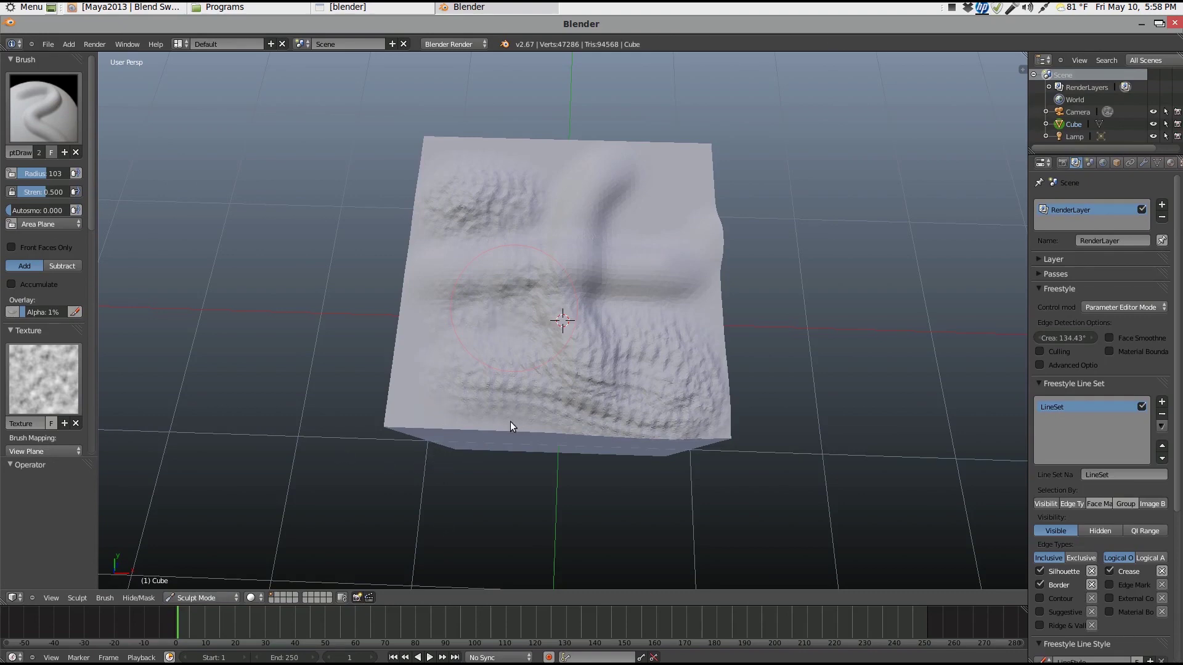
{"action": "key", "text": "ctrl+z"}
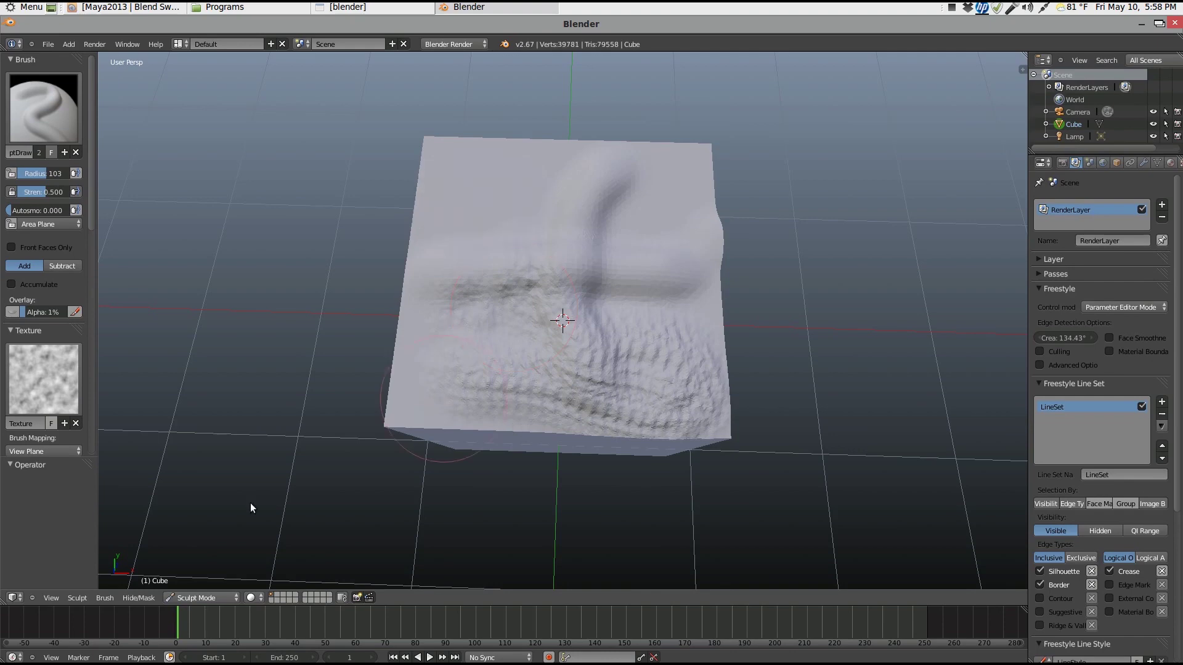
{"action": "scroll", "coordinate": [477, 368], "scroll_direction": "down", "scroll_amount": 4}
{"action": "scroll", "coordinate": [555, 353], "scroll_direction": "up", "scroll_amount": 3}
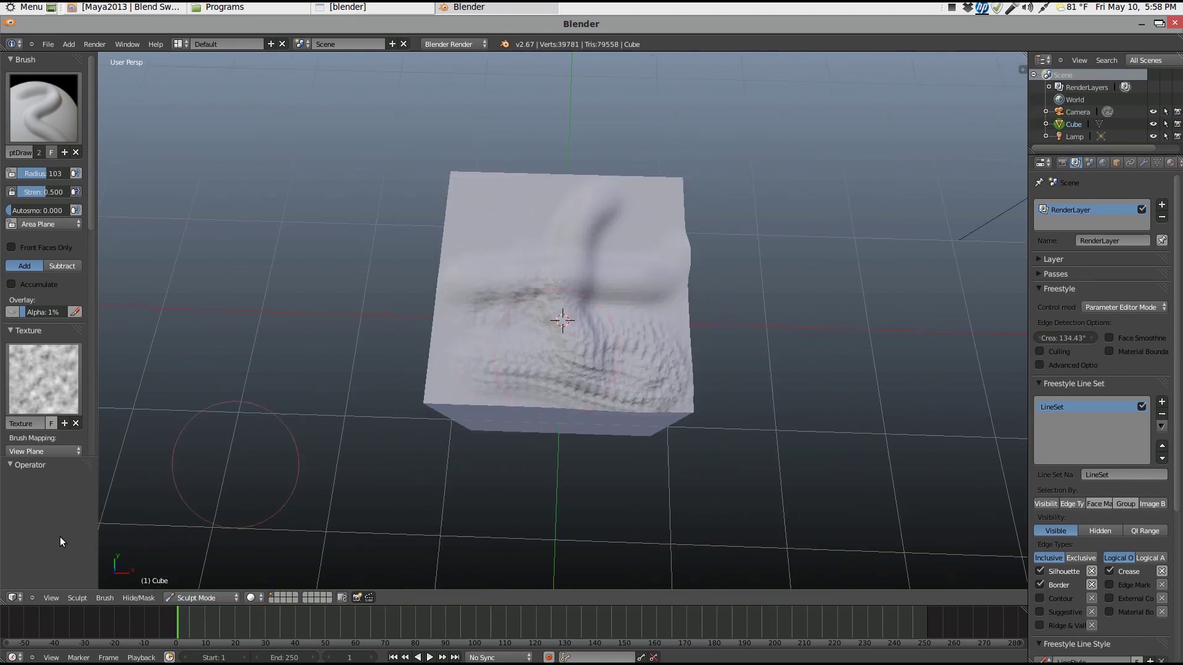
Step: Return the cube to Object Mode and orbit to view its top
{"action": "left_click", "coordinate": [209, 597]}
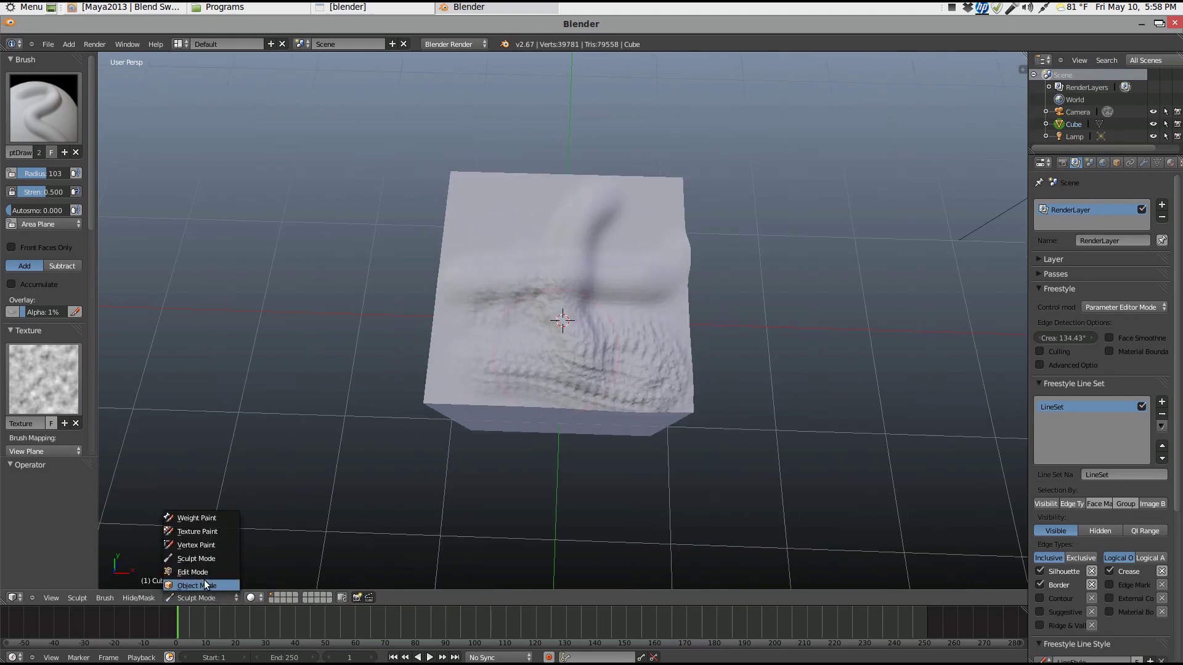
{"action": "left_click", "coordinate": [198, 585]}
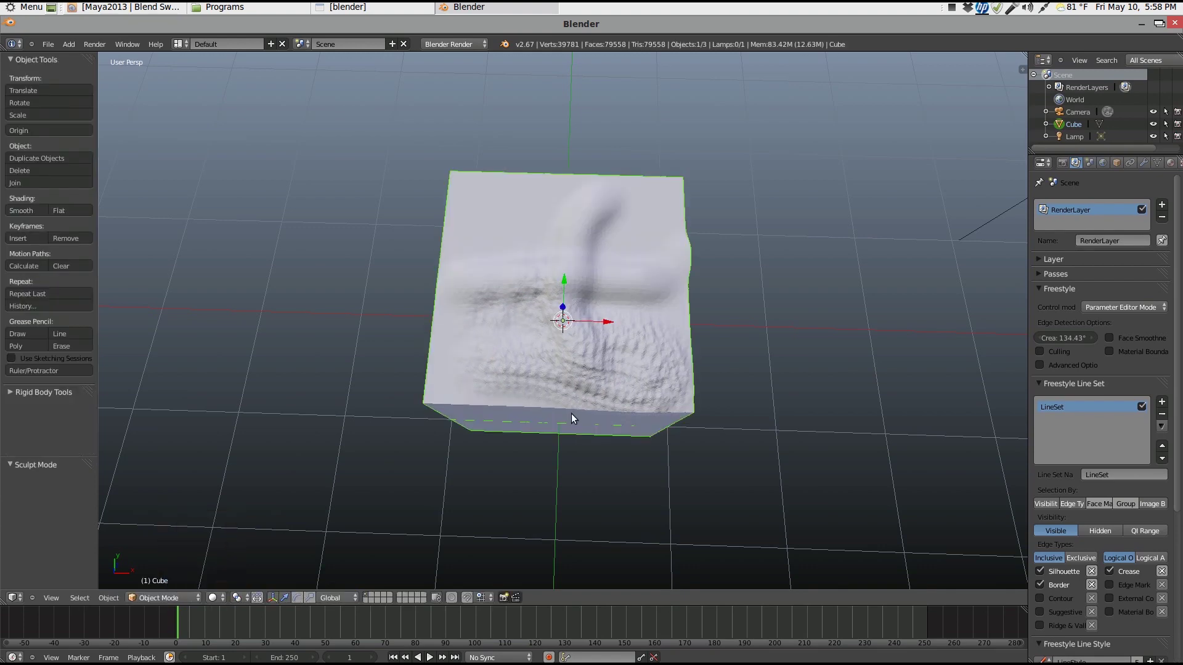
{"action": "scroll", "coordinate": [568, 409], "scroll_direction": "up", "scroll_amount": 2}
{"action": "scroll", "coordinate": [573, 394], "scroll_direction": "down", "scroll_amount": 5}
{"action": "middle_click_drag", "start_coordinate": [574, 382], "coordinate": [545, 329]}
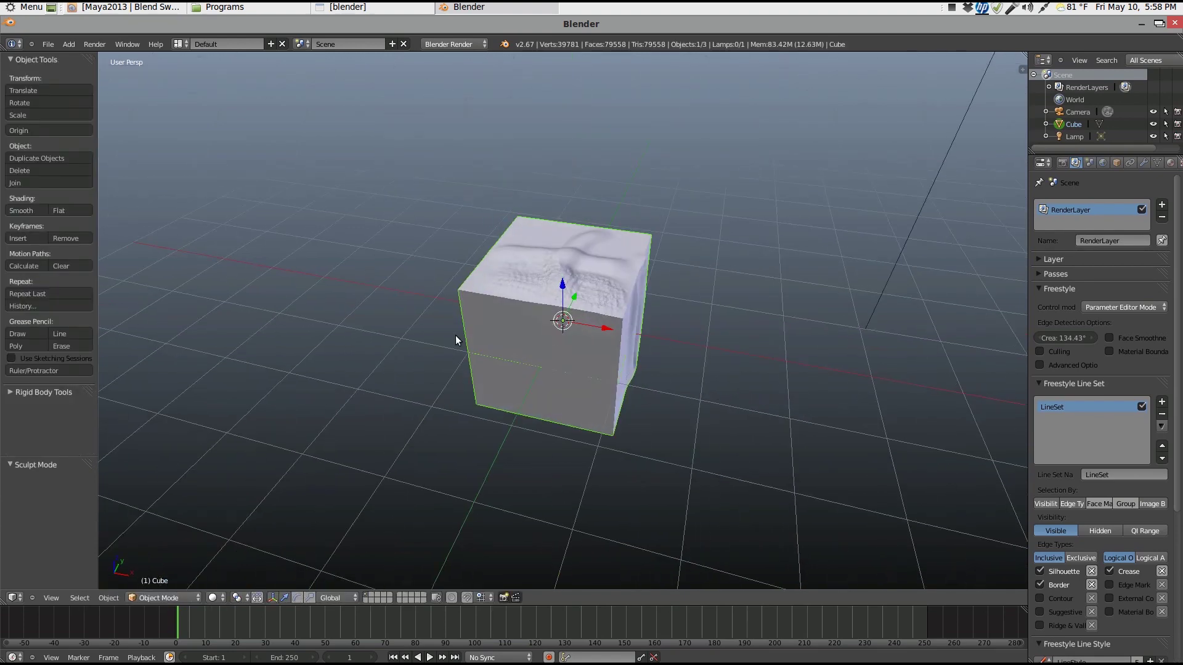
{"action": "left_click", "coordinate": [178, 44]}
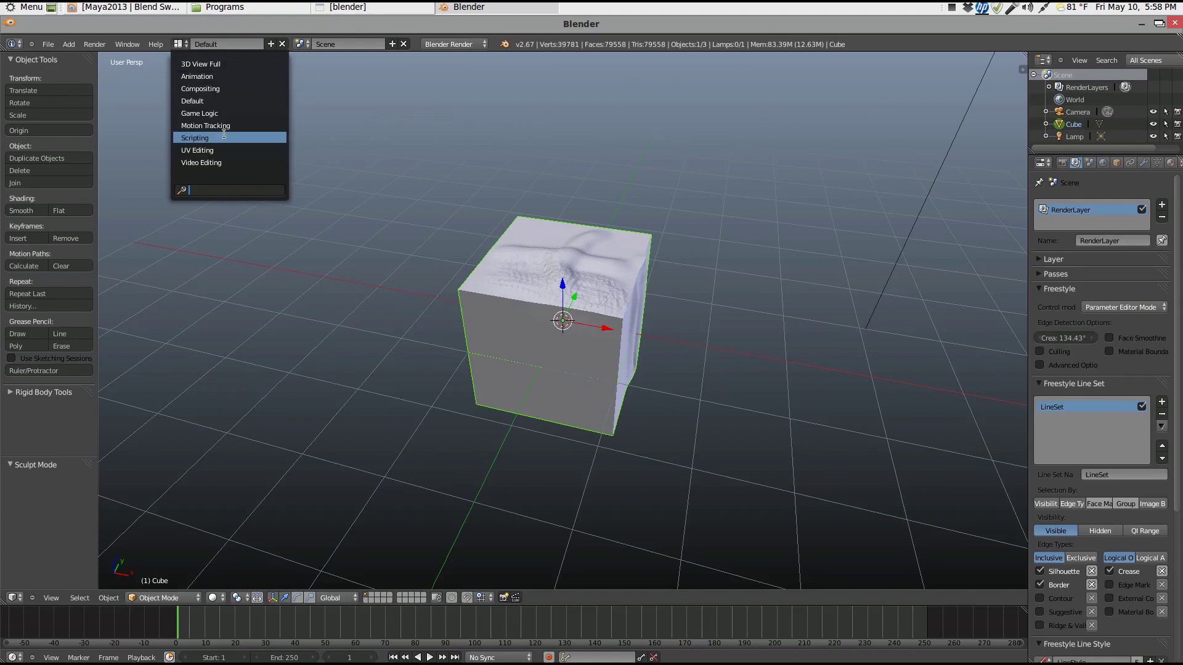
Step: Switch to the Compositing layout, enable Use Nodes, and move the Composite node up and right
{"action": "left_click", "coordinate": [212, 89]}
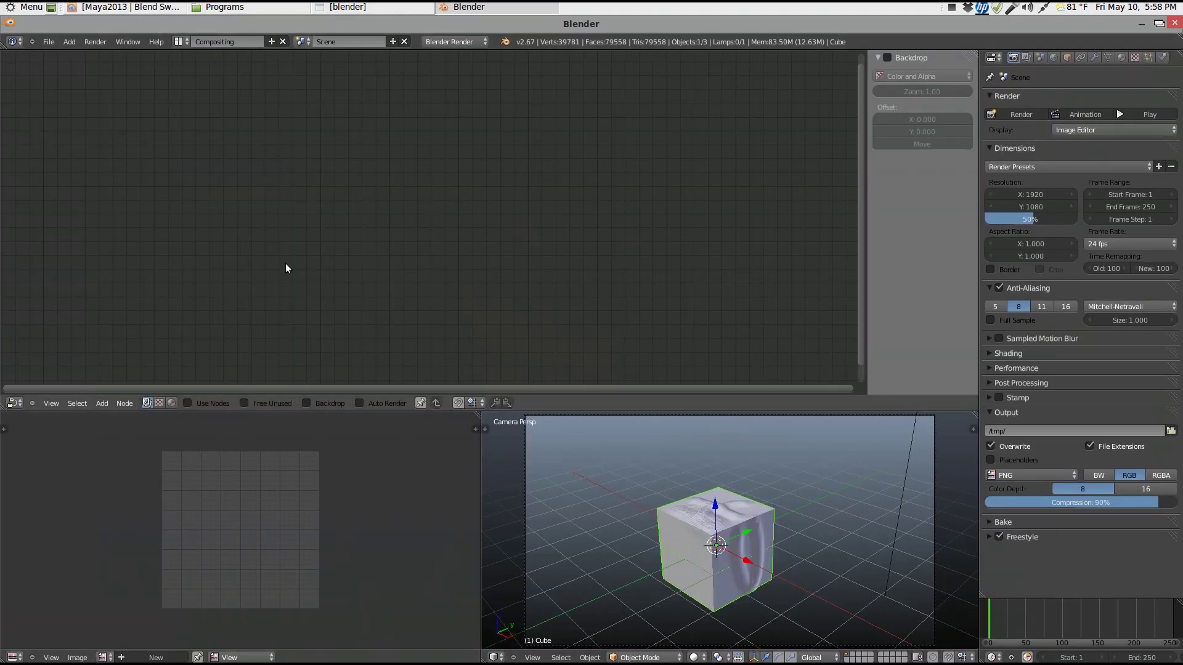
{"action": "left_click", "coordinate": [188, 403]}
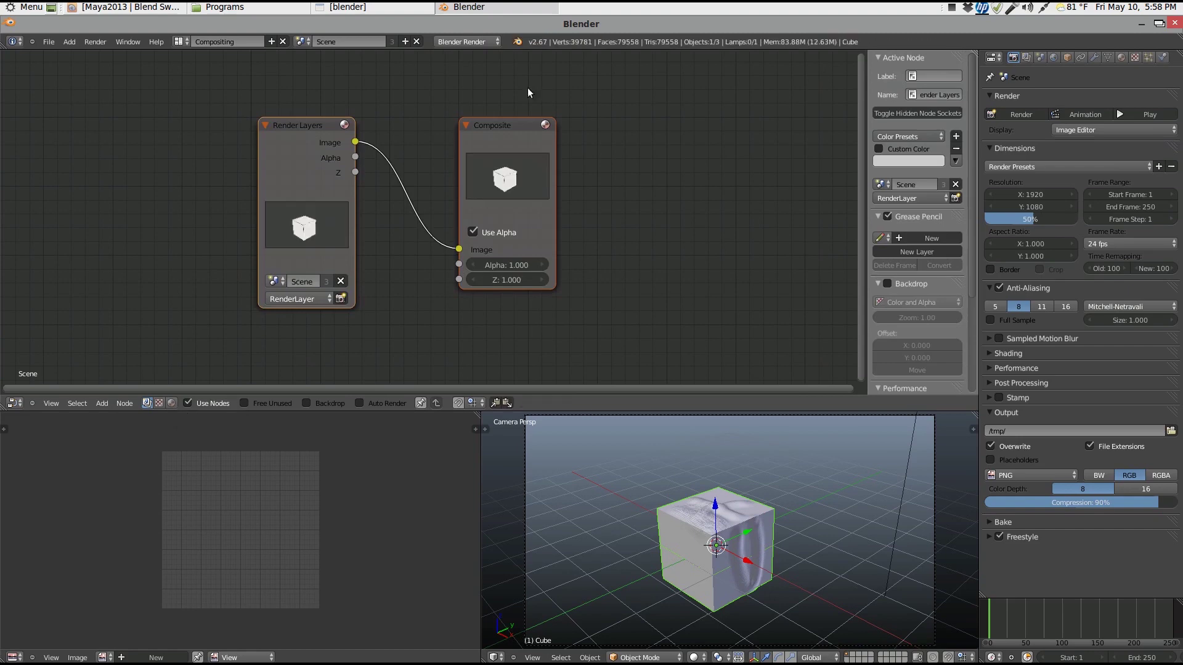
{"action": "left_click_drag", "start_coordinate": [521, 128], "coordinate": [748, 100]}
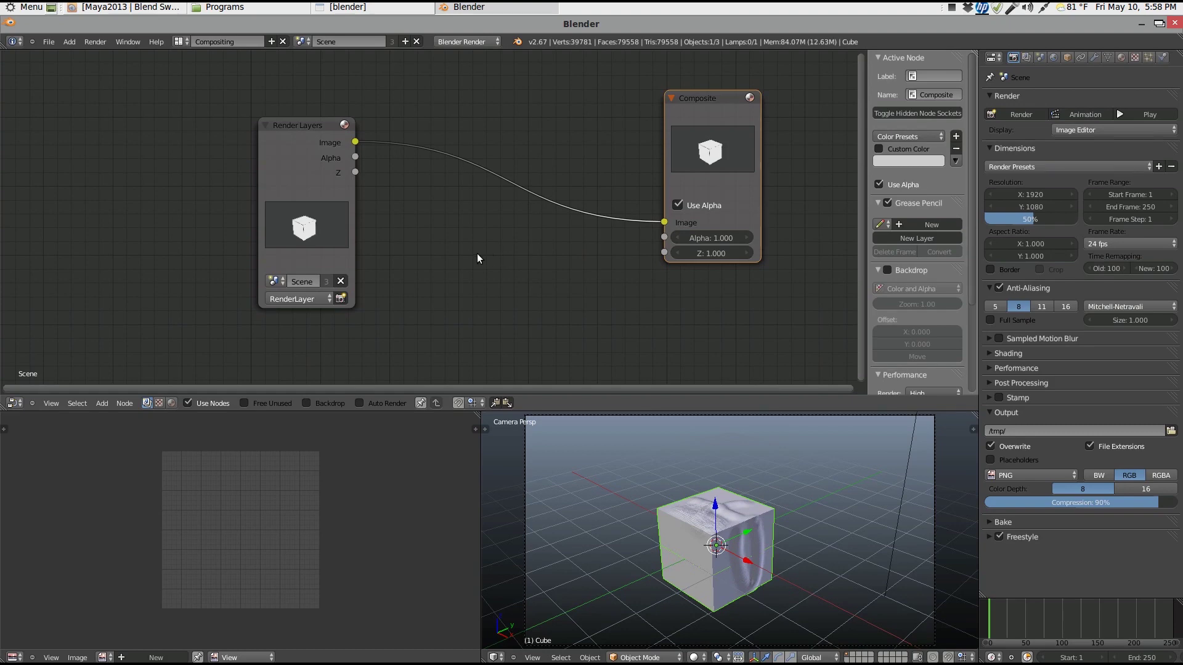
Step: Insert a Glare node on the Render Layers–Composite link and wrap it in a node group
{"action": "key", "text": "shift+a"}
{"action": "mouse_move", "coordinate": [455, 352]}
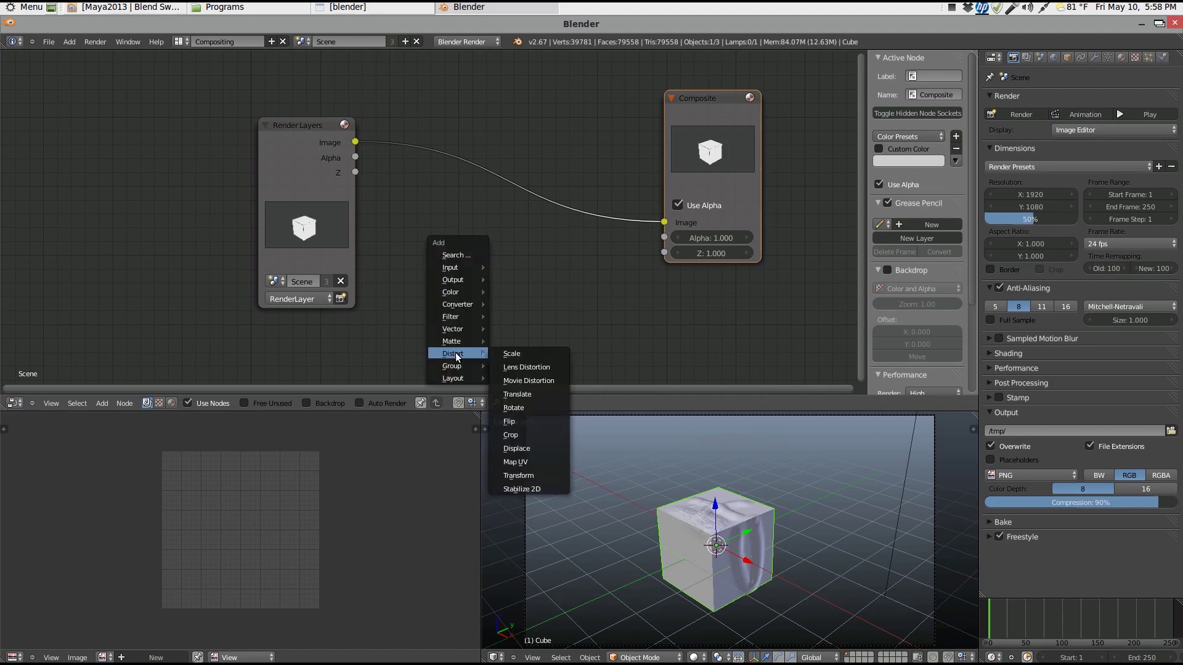
{"action": "mouse_move", "coordinate": [454, 304]}
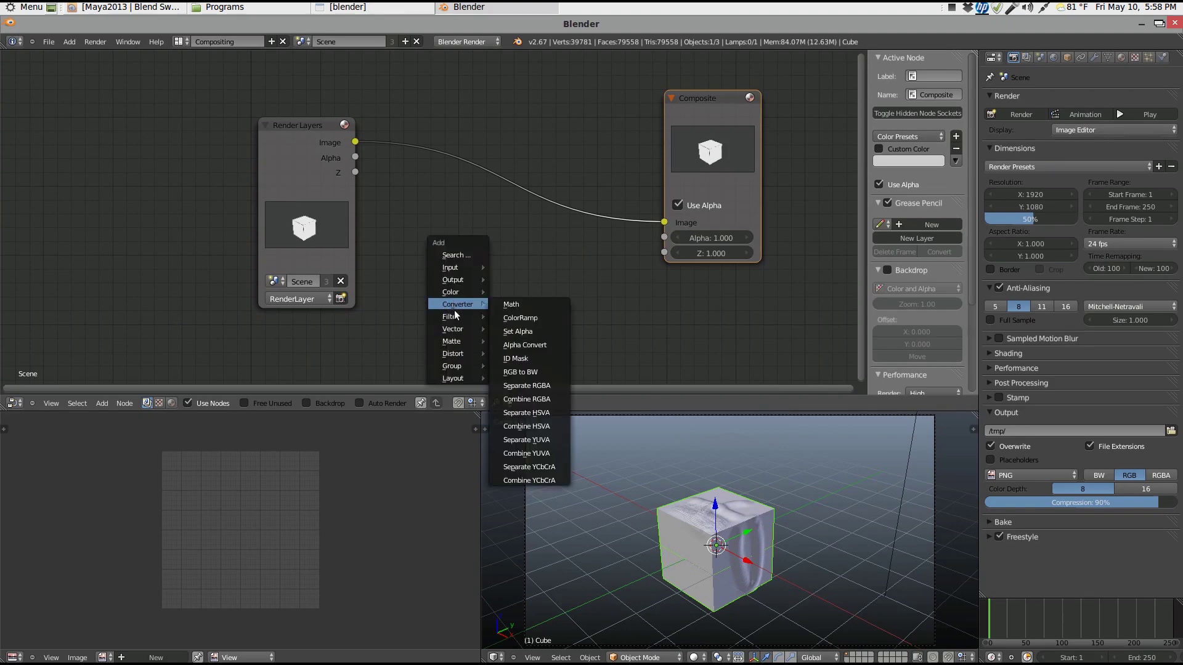
{"action": "left_click", "coordinate": [520, 425]}
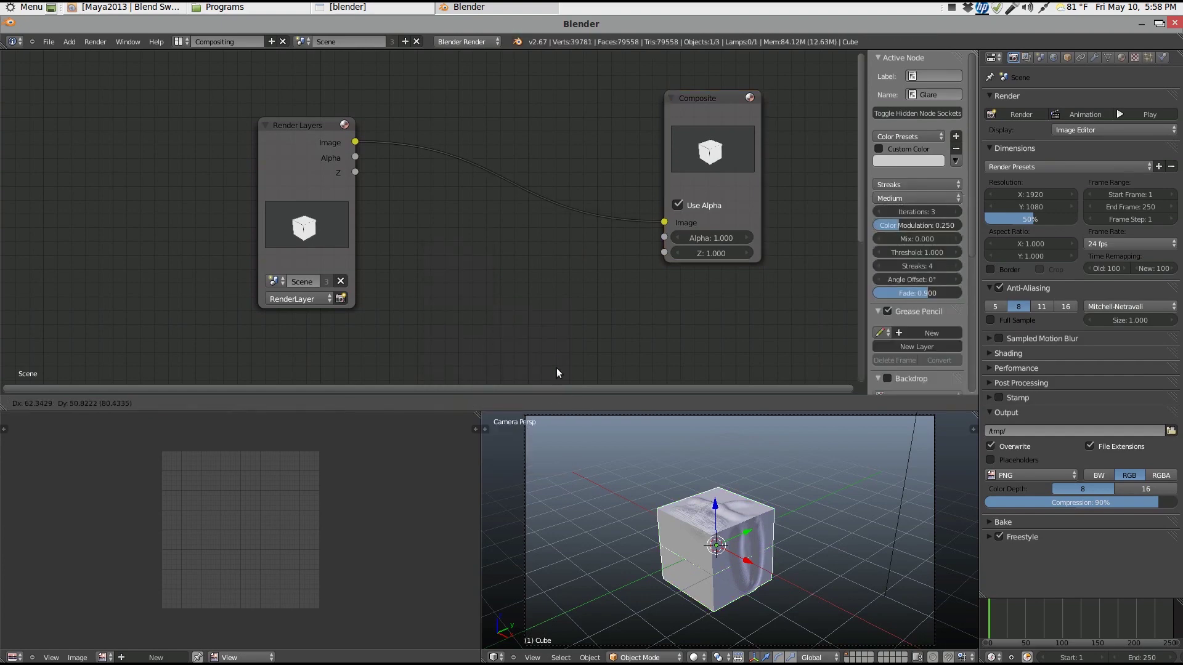
{"action": "left_click", "coordinate": [424, 93]}
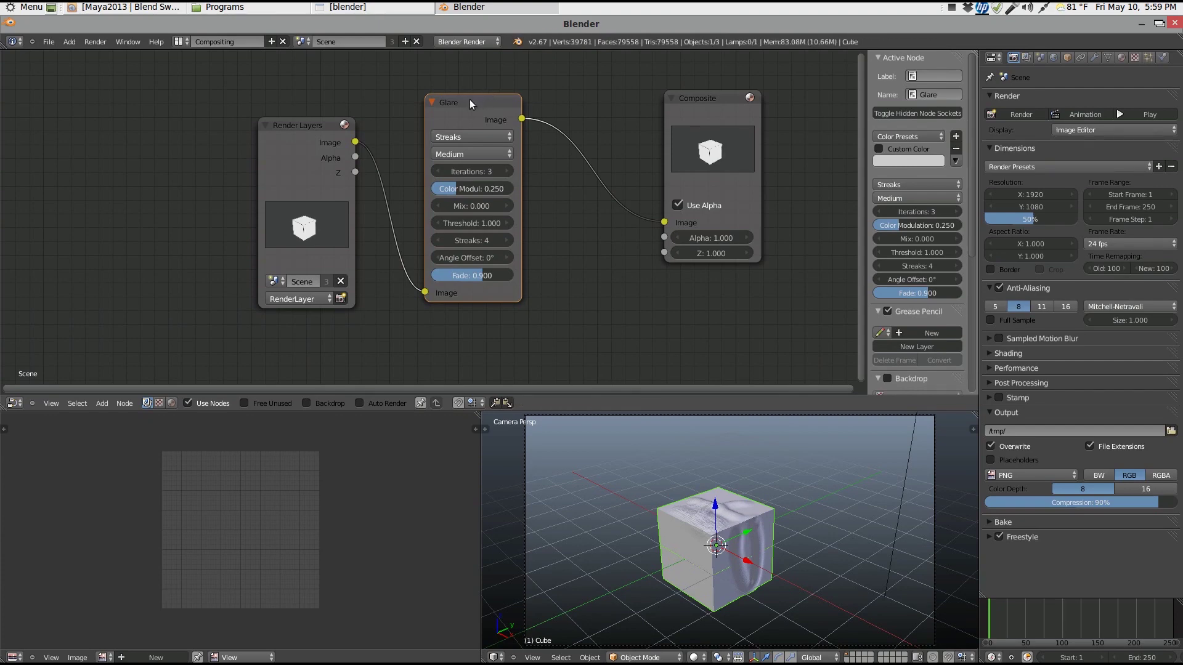
{"action": "scroll", "coordinate": [469, 99], "scroll_direction": "up", "scroll_amount": 2}
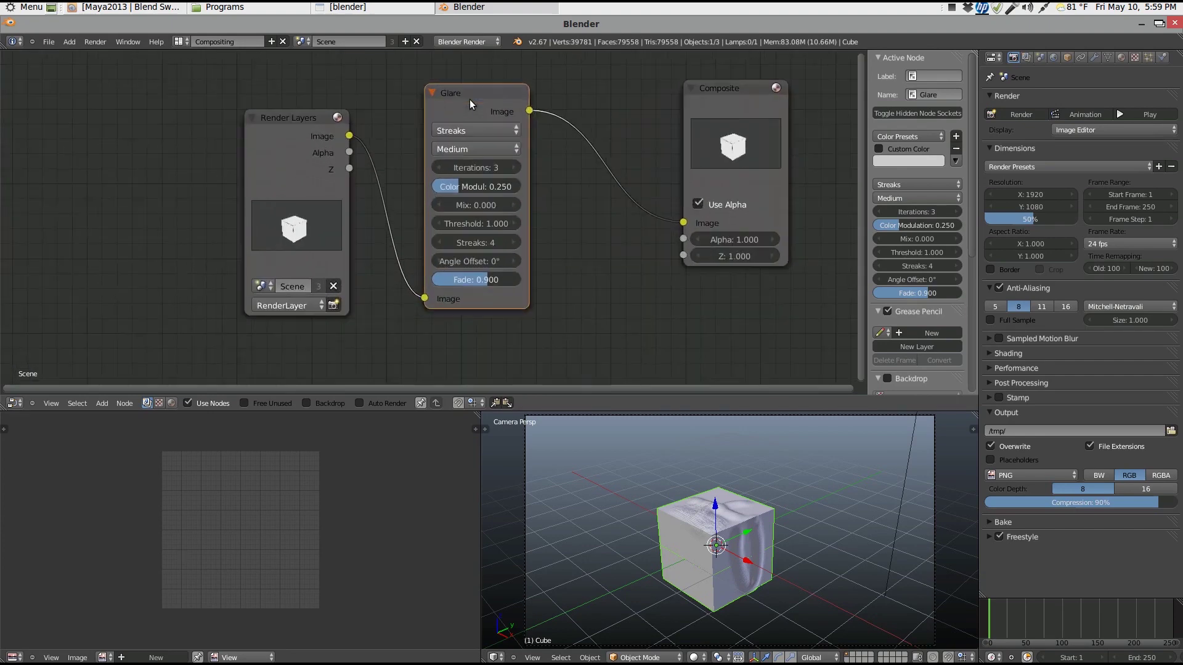
{"action": "key", "text": "ctrl+g"}
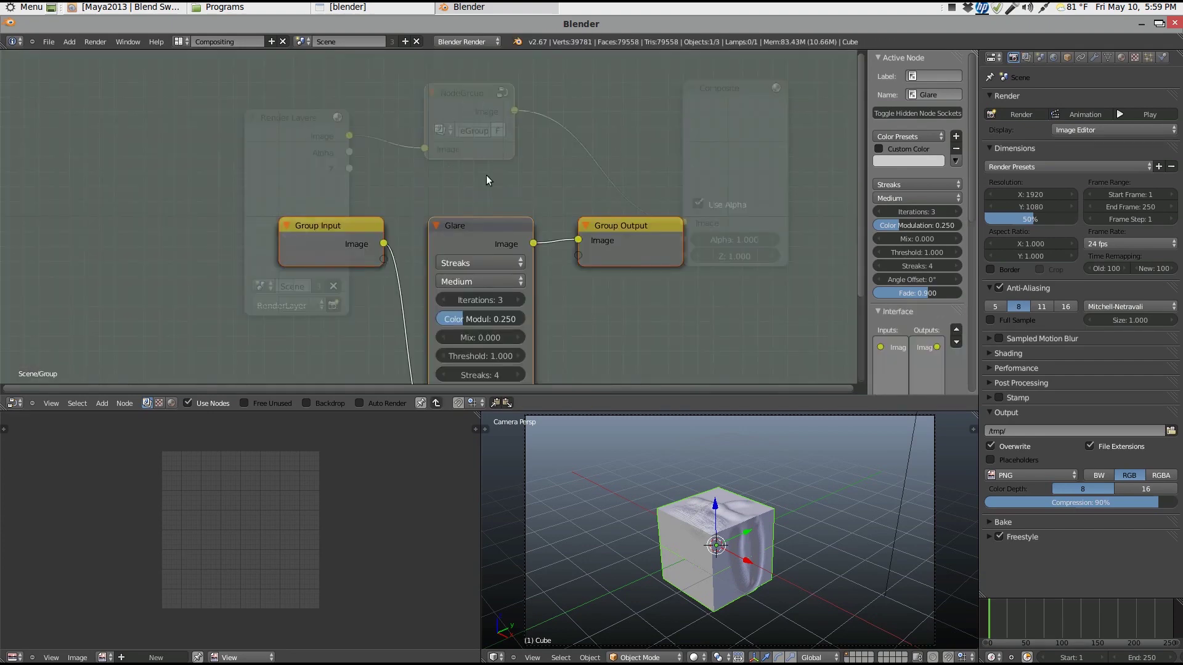
Step: Select the Group Input node, add four extra Input sockets, and select the second one
{"action": "scroll", "coordinate": [497, 155], "scroll_direction": "down", "scroll_amount": 3, "text": "shift"}
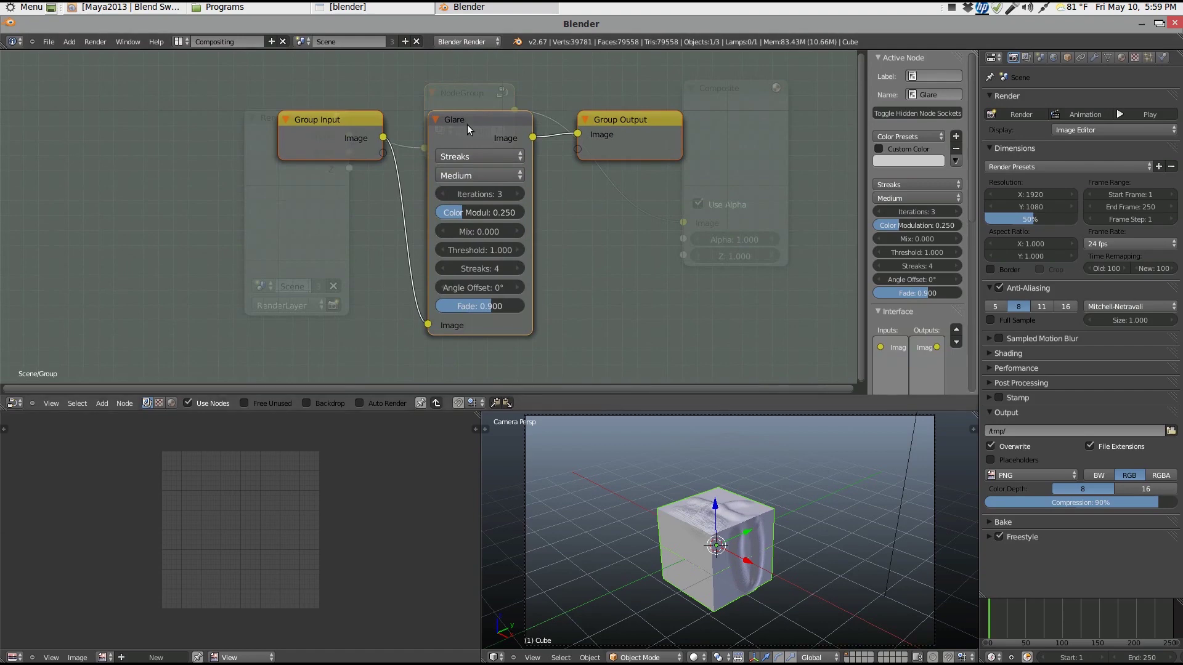
{"action": "scroll", "coordinate": [600, 216], "scroll_direction": "up", "scroll_amount": 2}
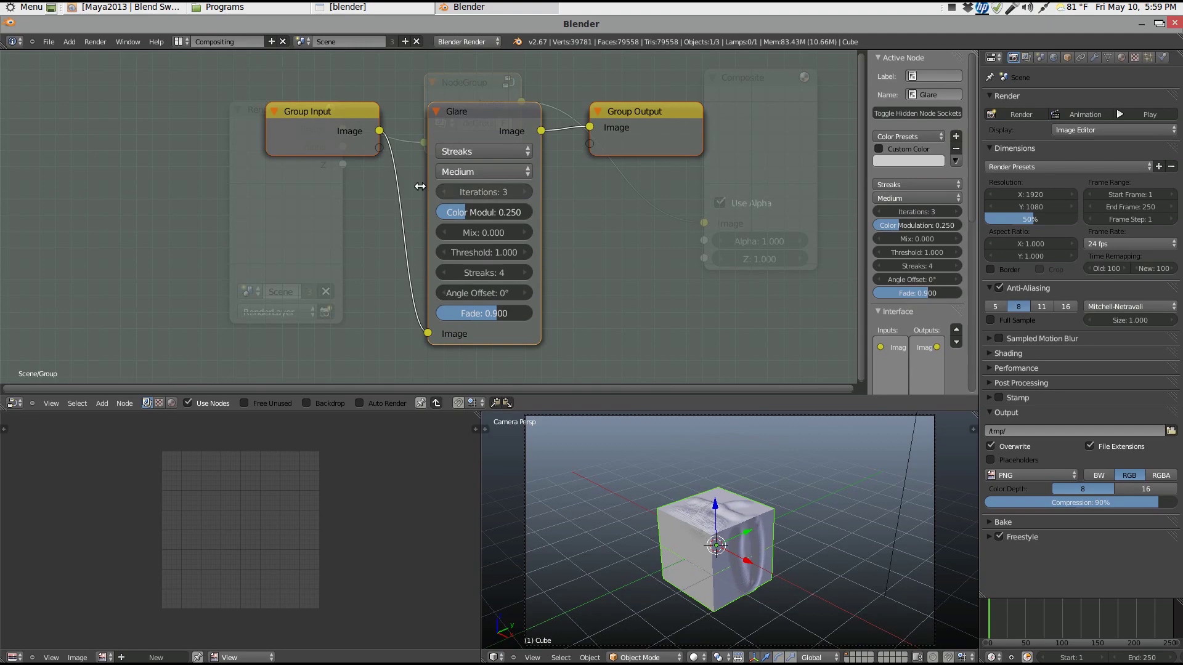
{"action": "left_click", "coordinate": [308, 134]}
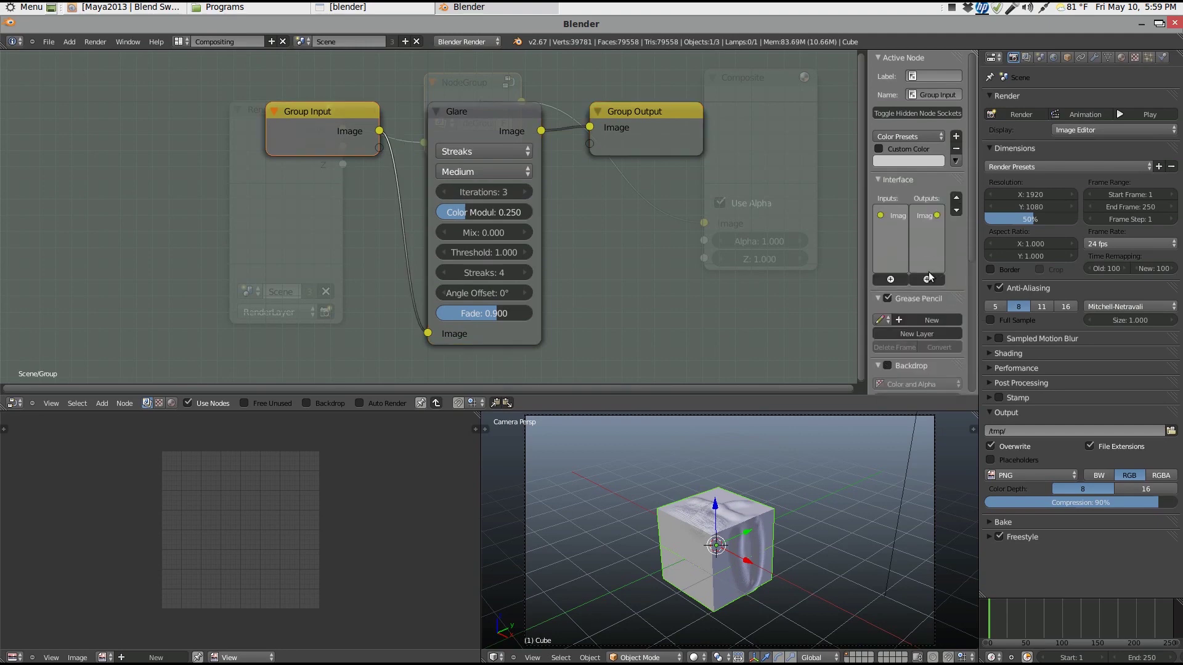
{"action": "left_click", "coordinate": [892, 281]}
{"action": "left_click", "coordinate": [891, 280]}
{"action": "left_click", "coordinate": [891, 281]}
{"action": "left_click", "coordinate": [891, 280]}
{"action": "scroll", "coordinate": [902, 266], "scroll_direction": "down", "scroll_amount": 2}
{"action": "left_click", "coordinate": [895, 192]}
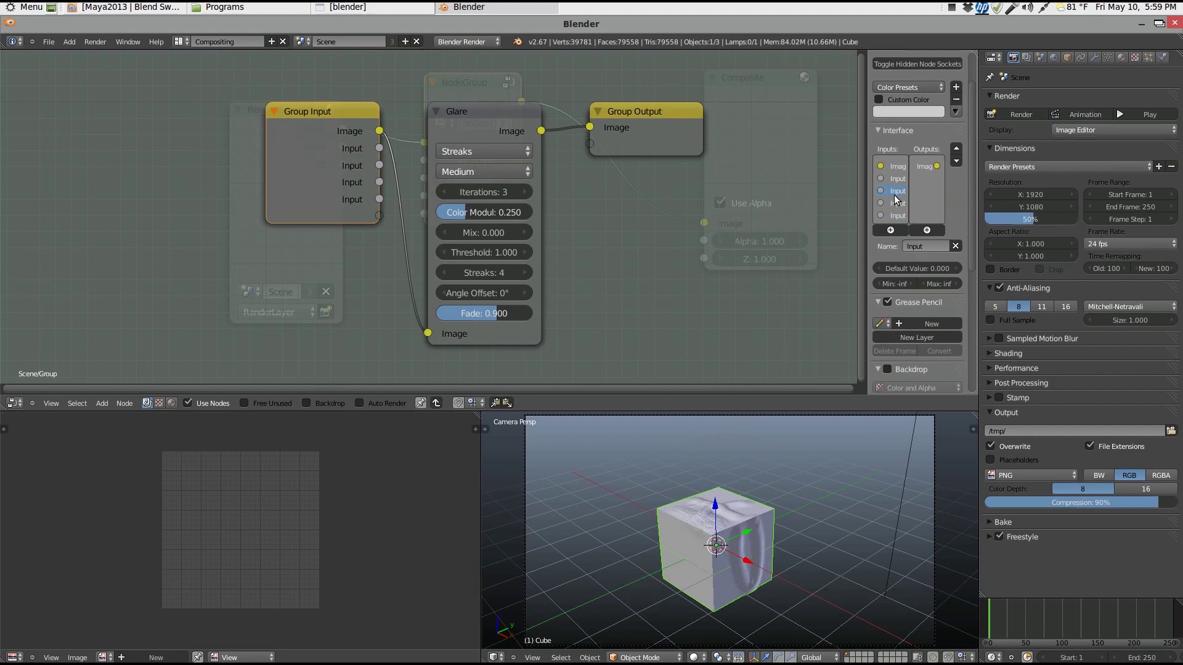
{"action": "scroll", "coordinate": [915, 295], "scroll_direction": "down", "scroll_amount": 4}
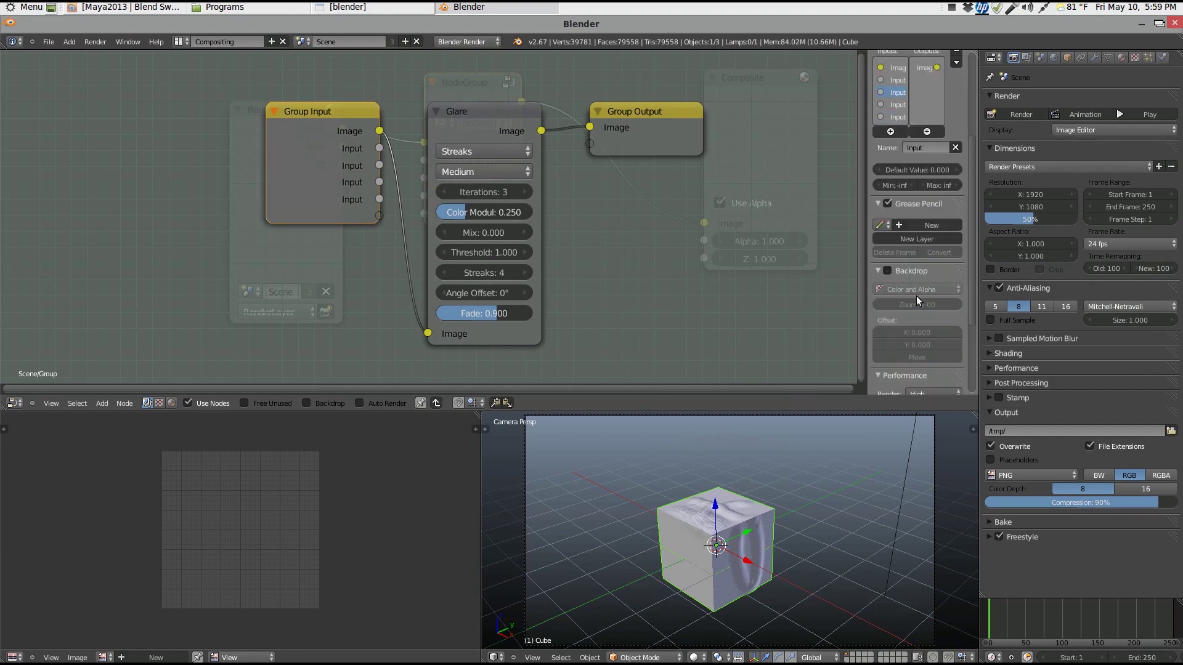
{"action": "scroll", "coordinate": [909, 286], "scroll_direction": "up", "scroll_amount": 5}
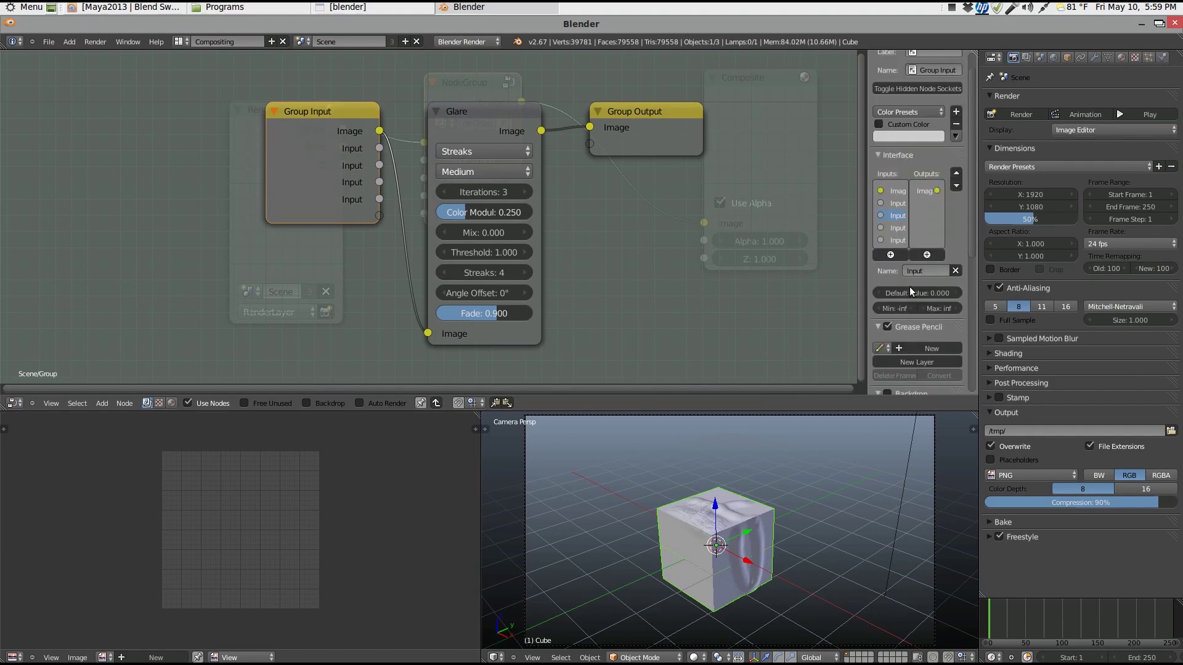
{"action": "scroll", "coordinate": [910, 286], "scroll_direction": "up", "scroll_amount": 1}
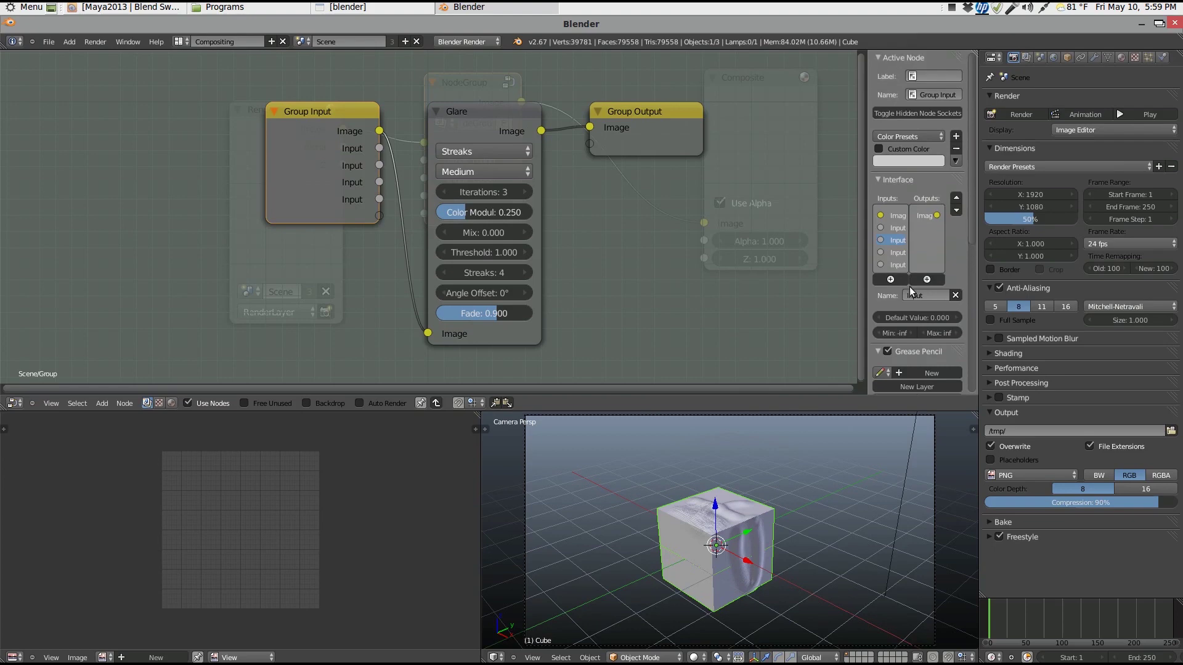
Step: Give the Group Input node a red custom colour
{"action": "left_click", "coordinate": [899, 149]}
{"action": "left_click", "coordinate": [896, 161]}
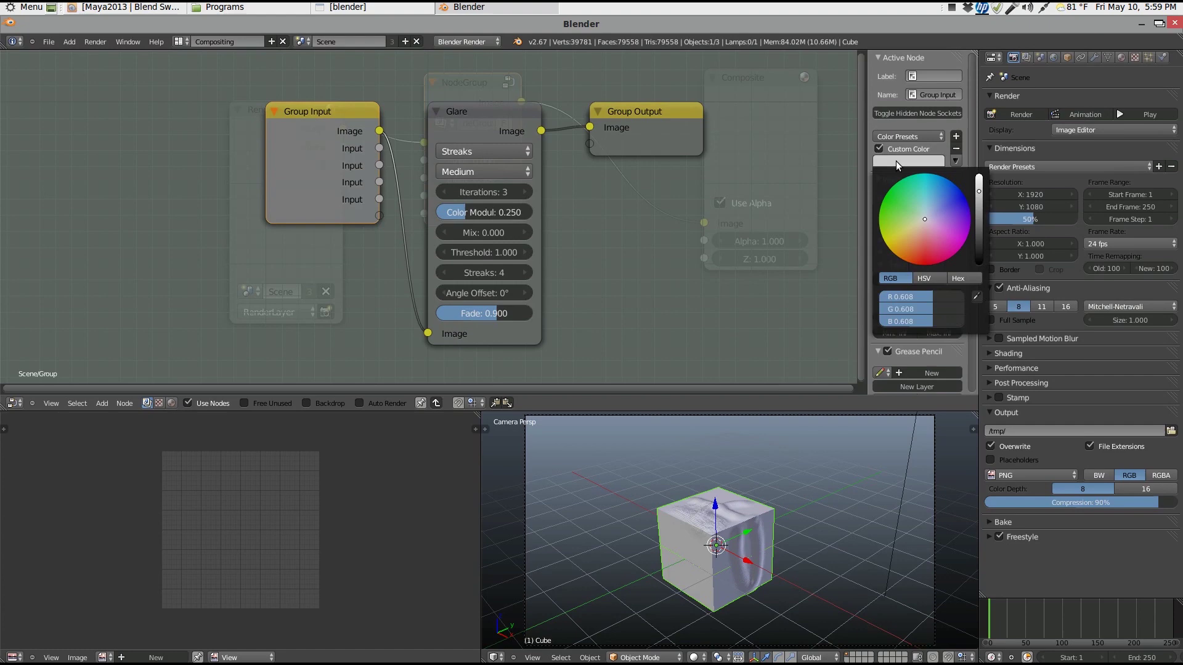
{"action": "mouse_move", "coordinate": [921, 223]}
{"action": "left_mouse_down"}
{"action": "mouse_move", "coordinate": [932, 276]}
{"action": "mouse_move", "coordinate": [916, 202]}
{"action": "mouse_move", "coordinate": [920, 213]}
{"action": "left_mouse_up"}
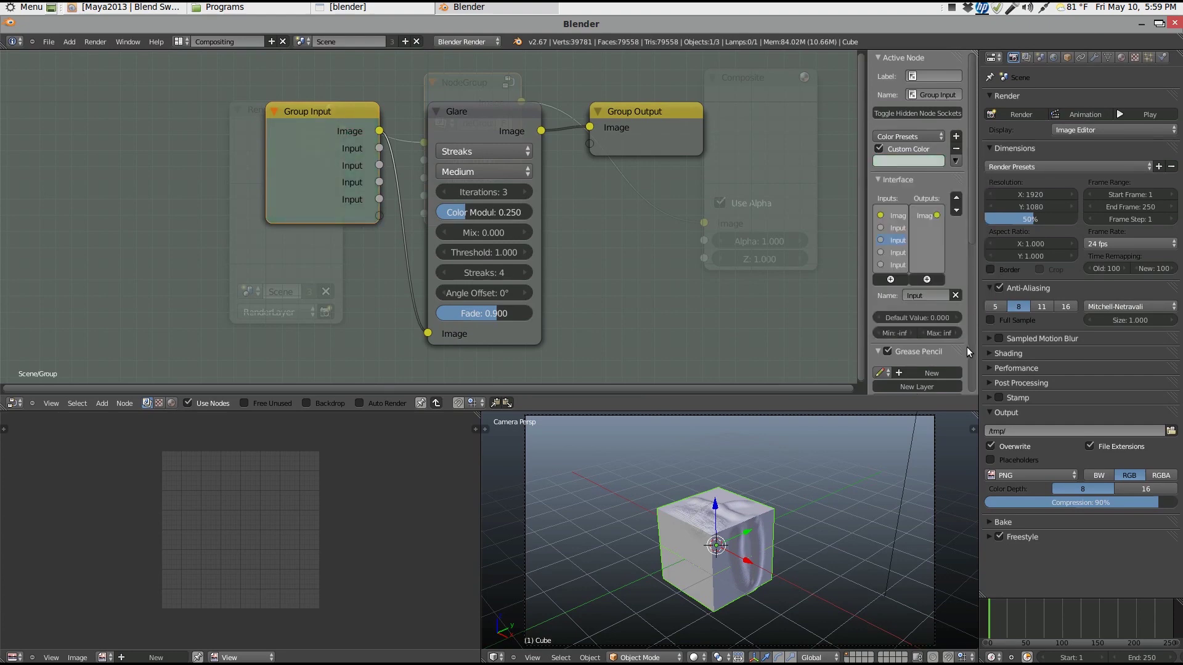
{"action": "scroll", "coordinate": [937, 279], "scroll_direction": "down", "scroll_amount": 5}
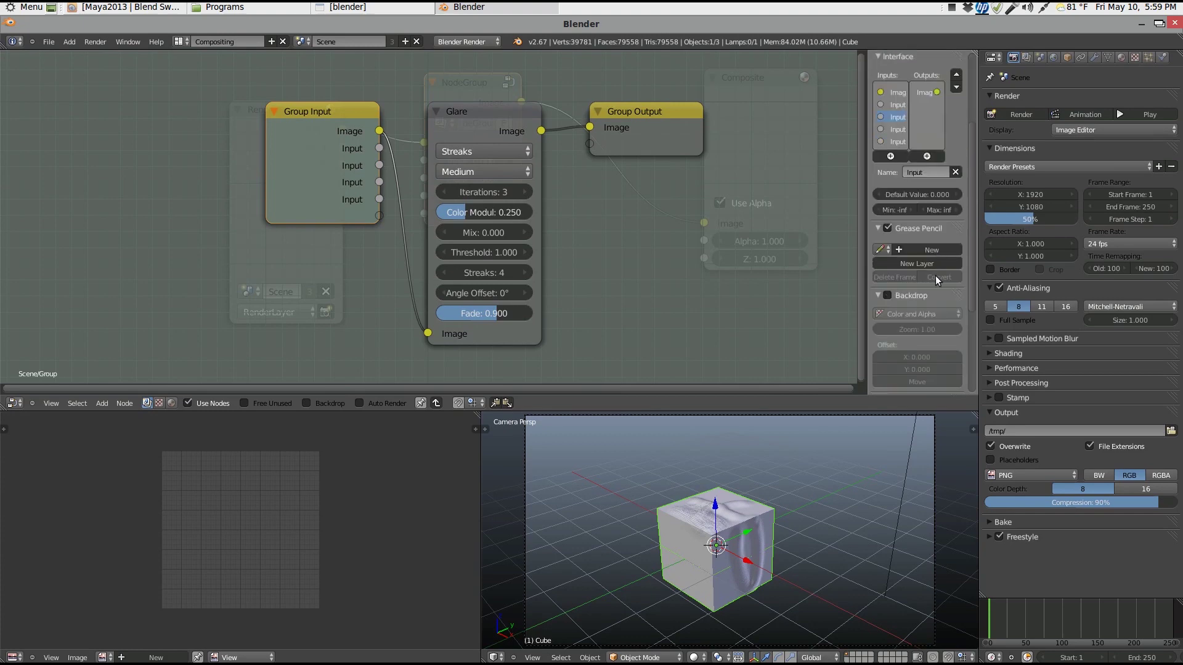
{"action": "scroll", "coordinate": [935, 276], "scroll_direction": "up", "scroll_amount": 3}
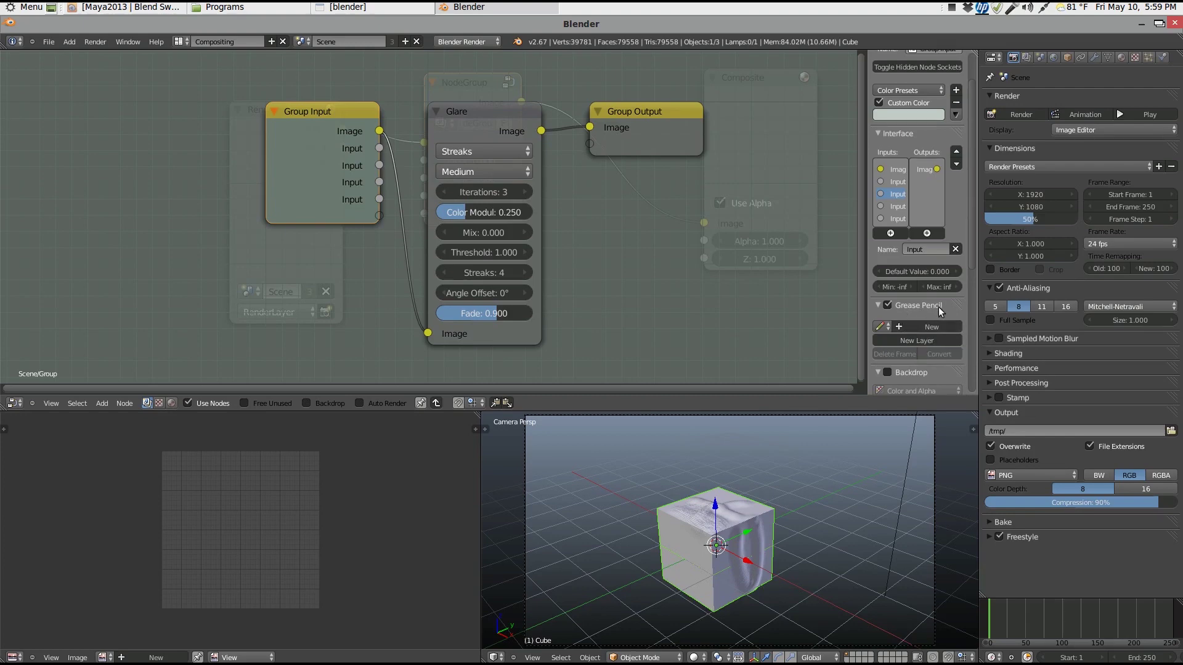
{"action": "scroll", "coordinate": [942, 251], "scroll_direction": "up", "scroll_amount": 2}
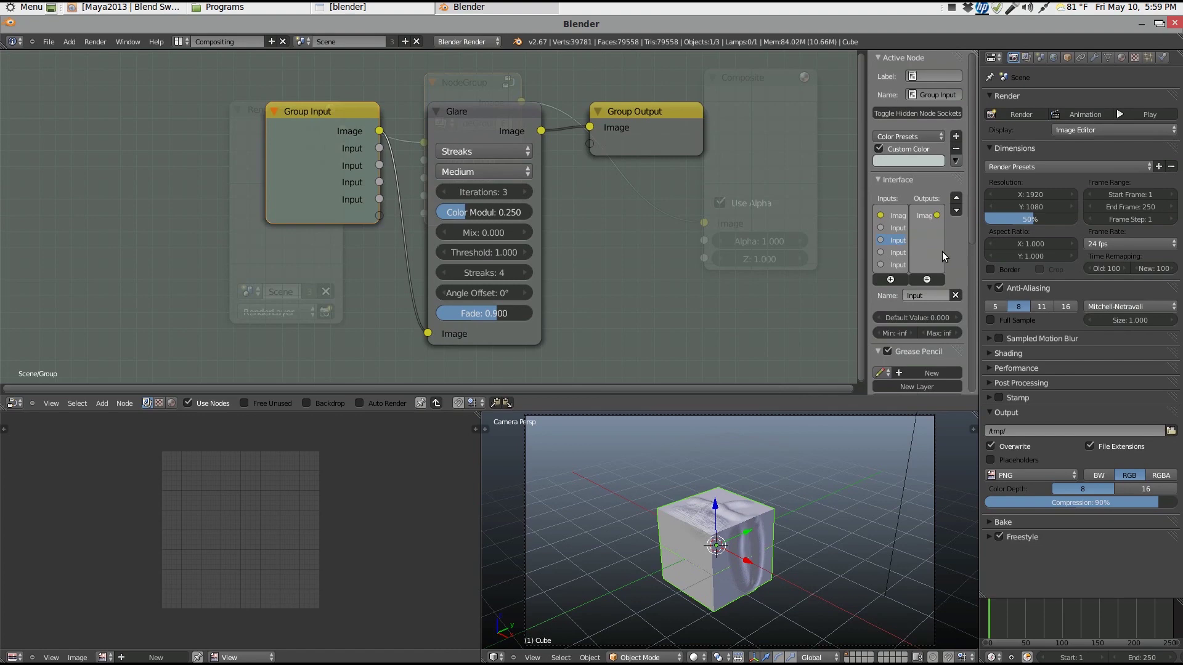
{"action": "left_click", "coordinate": [900, 165]}
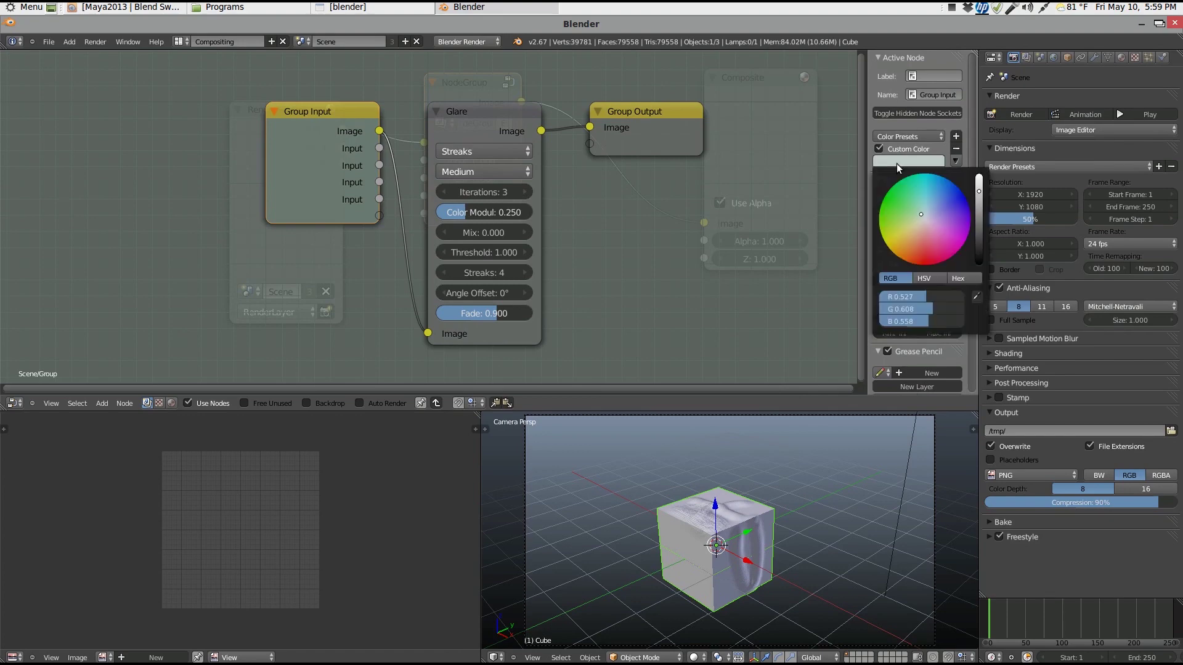
{"action": "mouse_move", "coordinate": [934, 235]}
{"action": "left_mouse_down"}
{"action": "mouse_move", "coordinate": [929, 274]}
{"action": "mouse_move", "coordinate": [922, 207]}
{"action": "mouse_move", "coordinate": [924, 219]}
{"action": "left_mouse_up"}
Step: Select the Glare node and remove the unused extra Input sockets from the group interface
{"action": "left_click", "coordinate": [483, 110]}
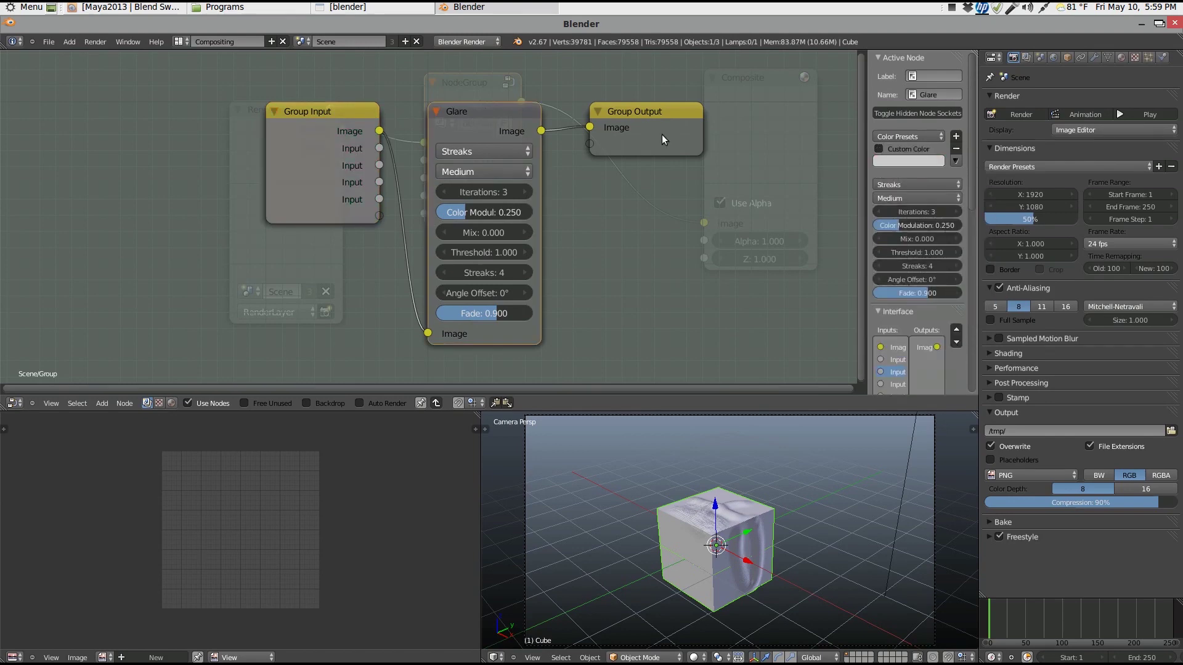
{"action": "scroll", "coordinate": [934, 314], "scroll_direction": "down", "scroll_amount": 6}
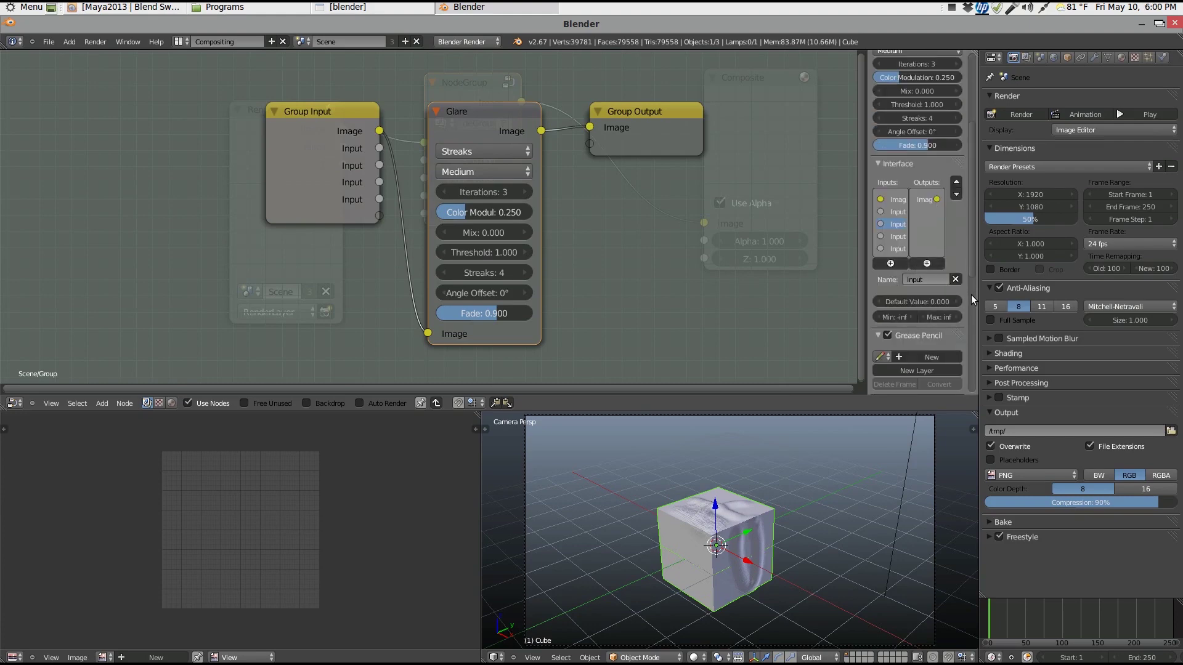
{"action": "left_click", "coordinate": [955, 280]}
{"action": "left_click", "coordinate": [955, 280]}
{"action": "left_click", "coordinate": [955, 280]}
{"action": "left_click", "coordinate": [955, 280]}
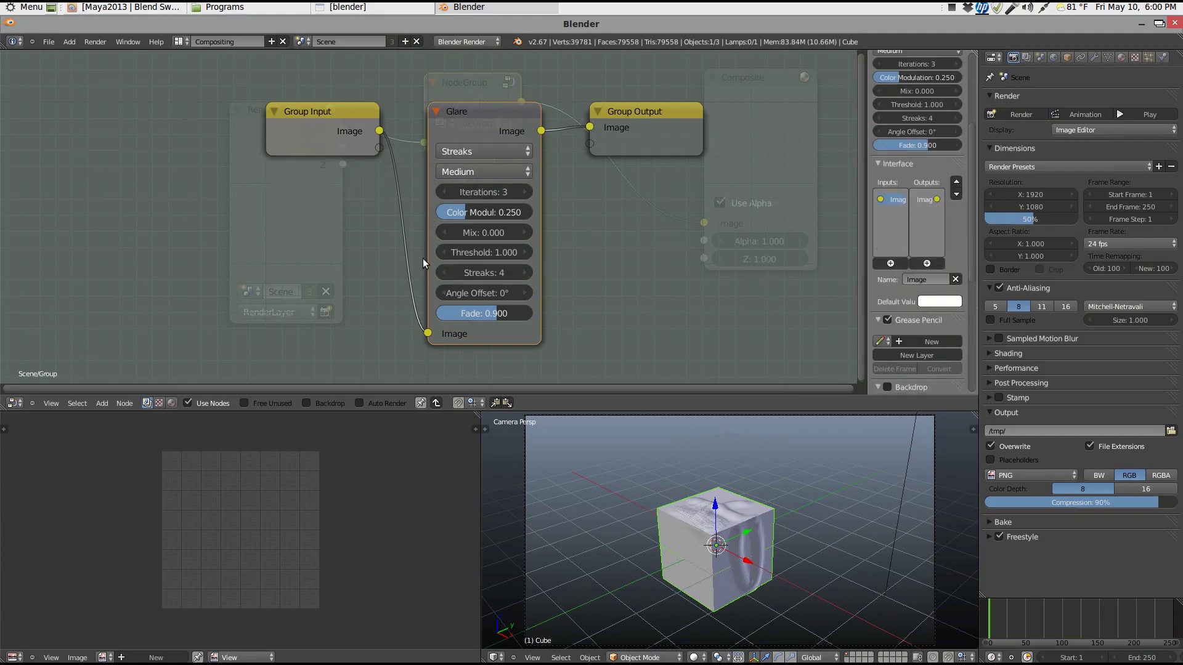
Step: Return to the top-level tree and give the node group a red custom colour
{"action": "key", "text": "Tab"}
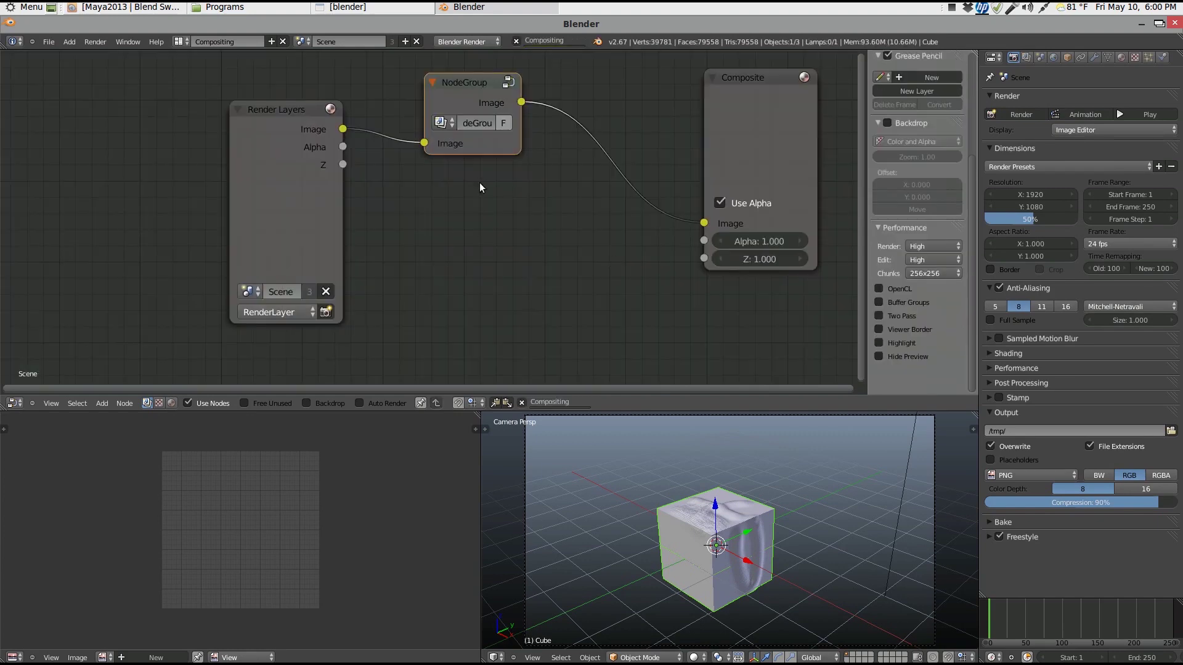
{"action": "scroll", "coordinate": [937, 237], "scroll_direction": "up", "scroll_amount": 5}
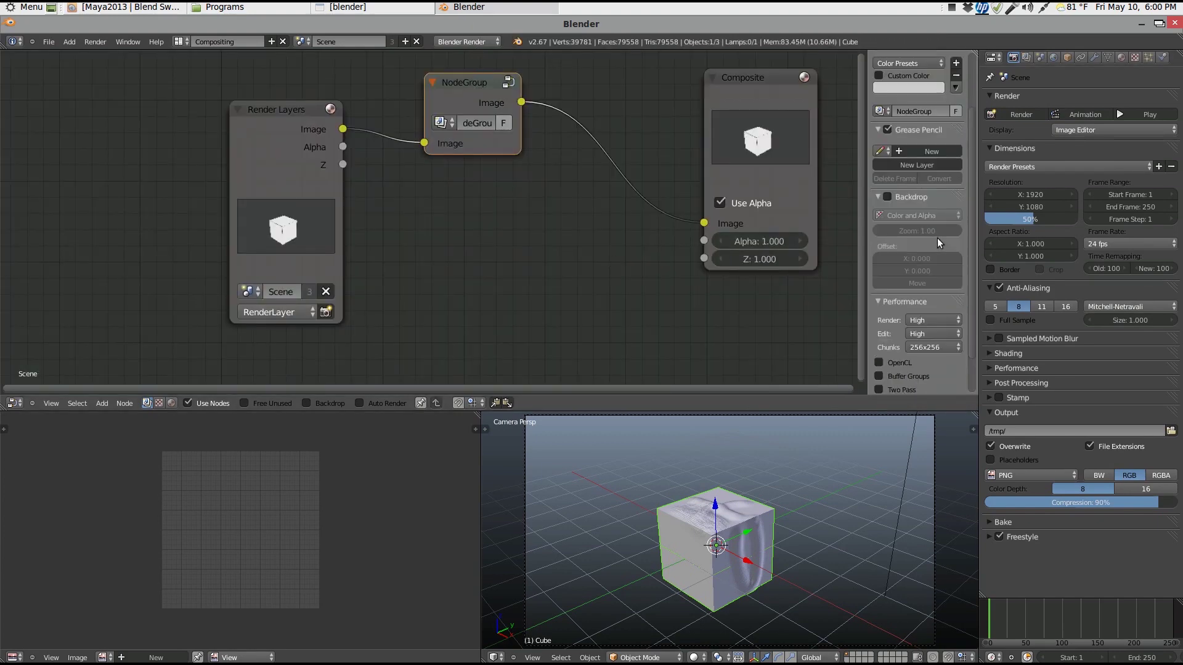
{"action": "left_click", "coordinate": [879, 149]}
{"action": "left_click", "coordinate": [896, 159]}
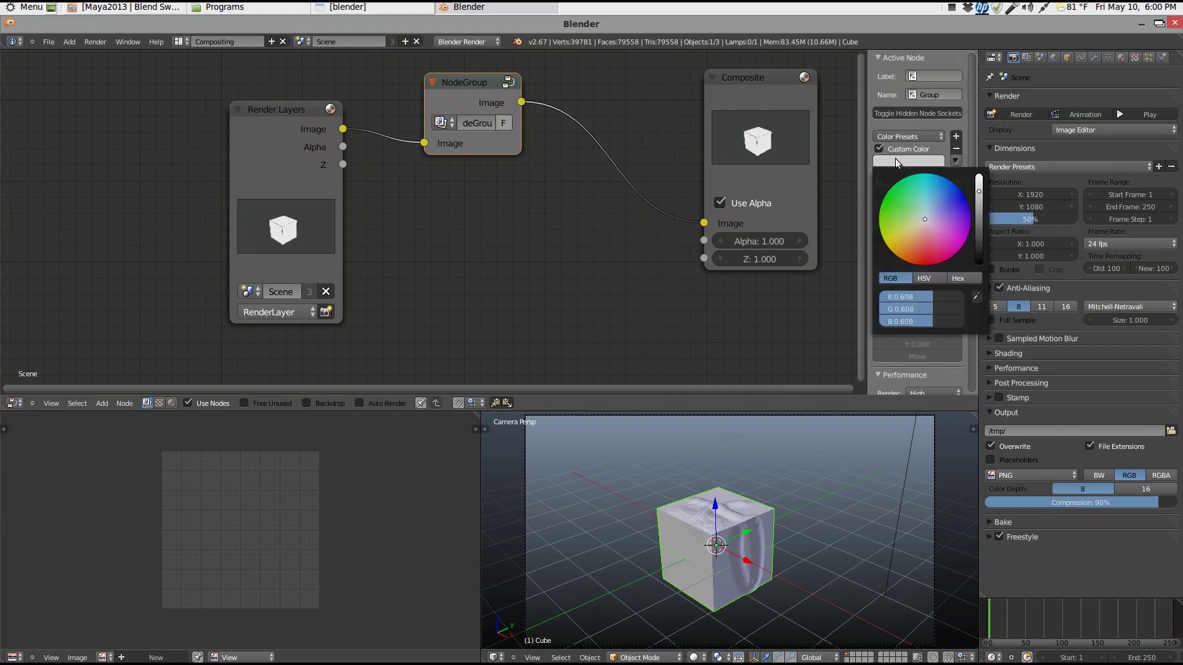
{"action": "left_click_drag", "start_coordinate": [906, 185], "coordinate": [943, 252]}
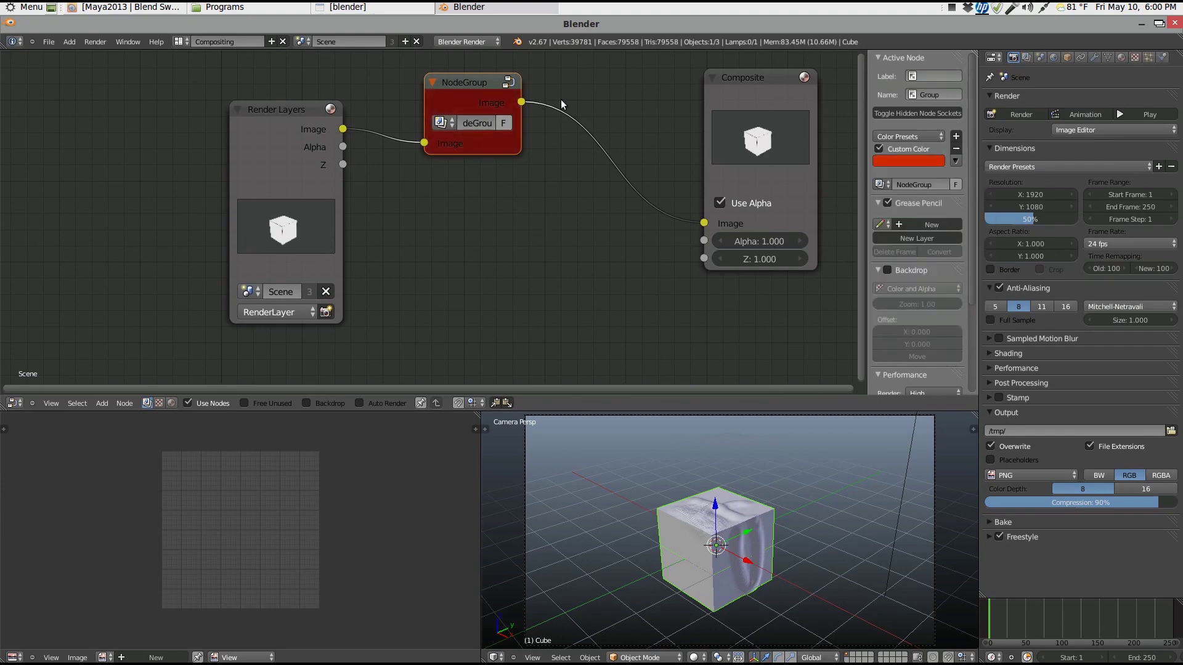
Step: Label the node group 'Test Grop'
{"action": "left_click", "coordinate": [927, 71]}
{"action": "type", "text": "Test Grop"}
{"action": "key", "text": "Return"}
{"action": "scroll", "coordinate": [578, 287], "scroll_direction": "up", "scroll_amount": 2}
{"action": "scroll", "coordinate": [577, 287], "scroll_direction": "down", "scroll_amount": 2}
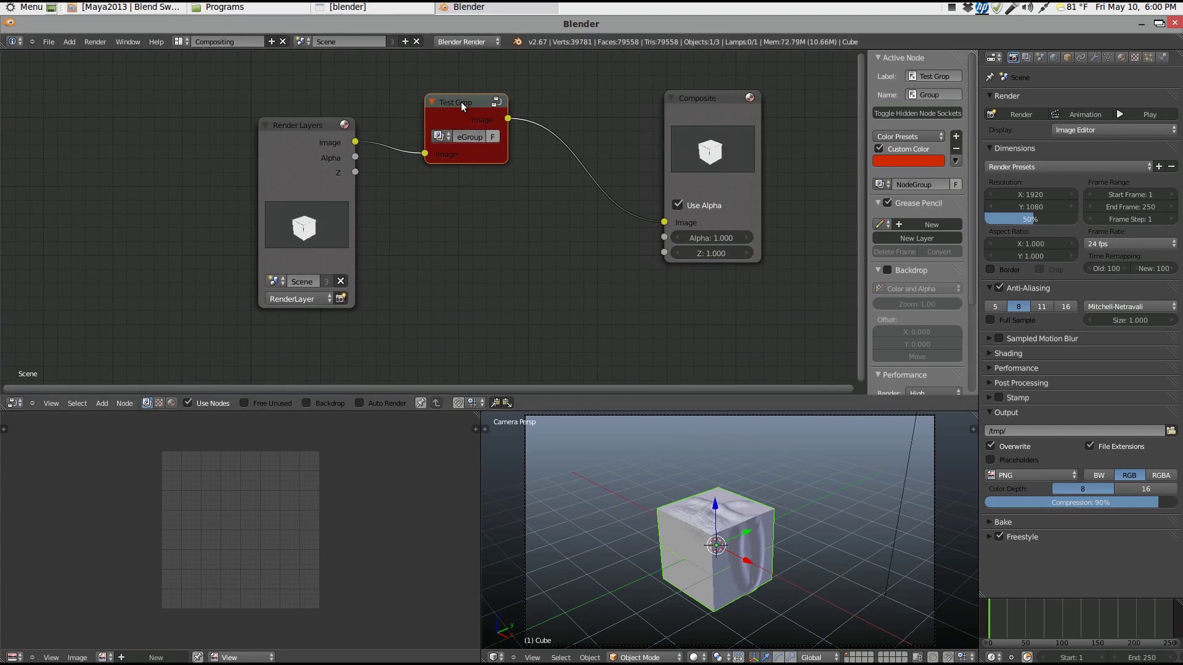
Step: Duplicate Test Grop onto the Composite link and group both copies into Group.002
{"action": "key", "text": "shift+d"}
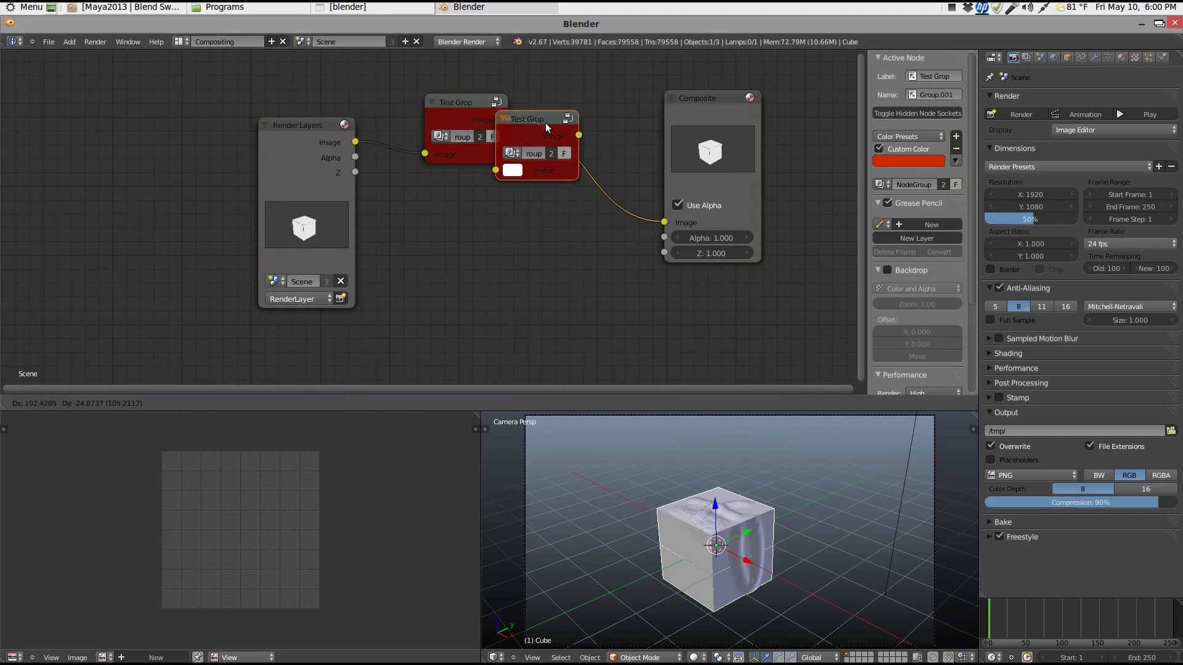
{"action": "left_click", "coordinate": [573, 130]}
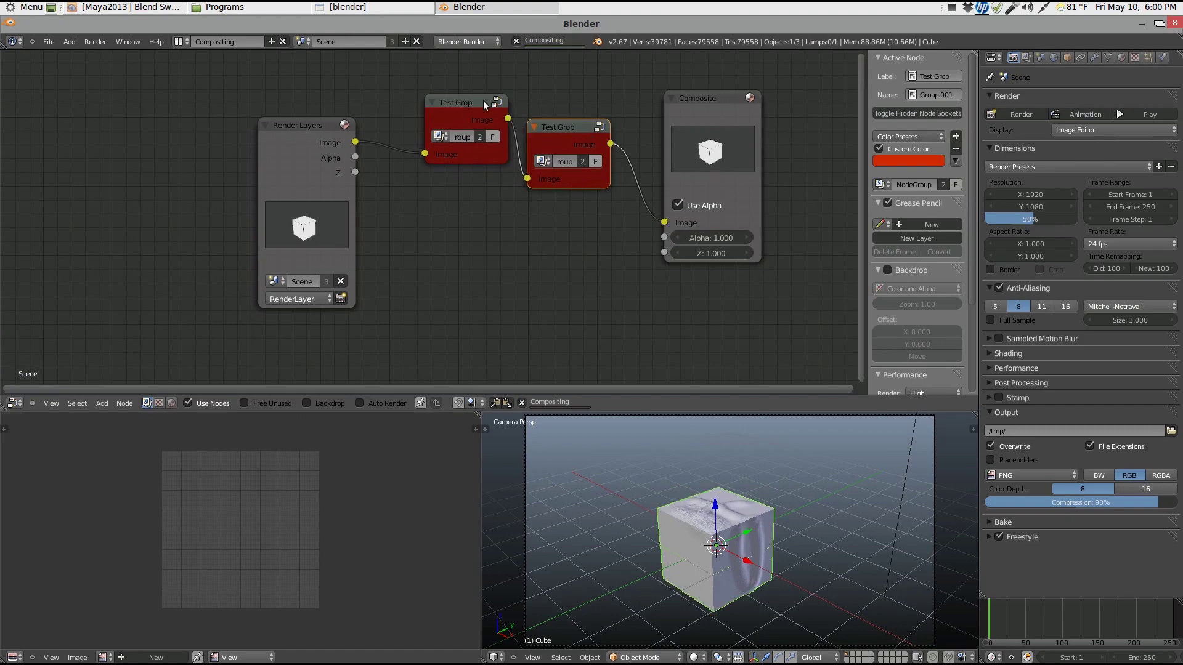
{"action": "key", "text": "h"}
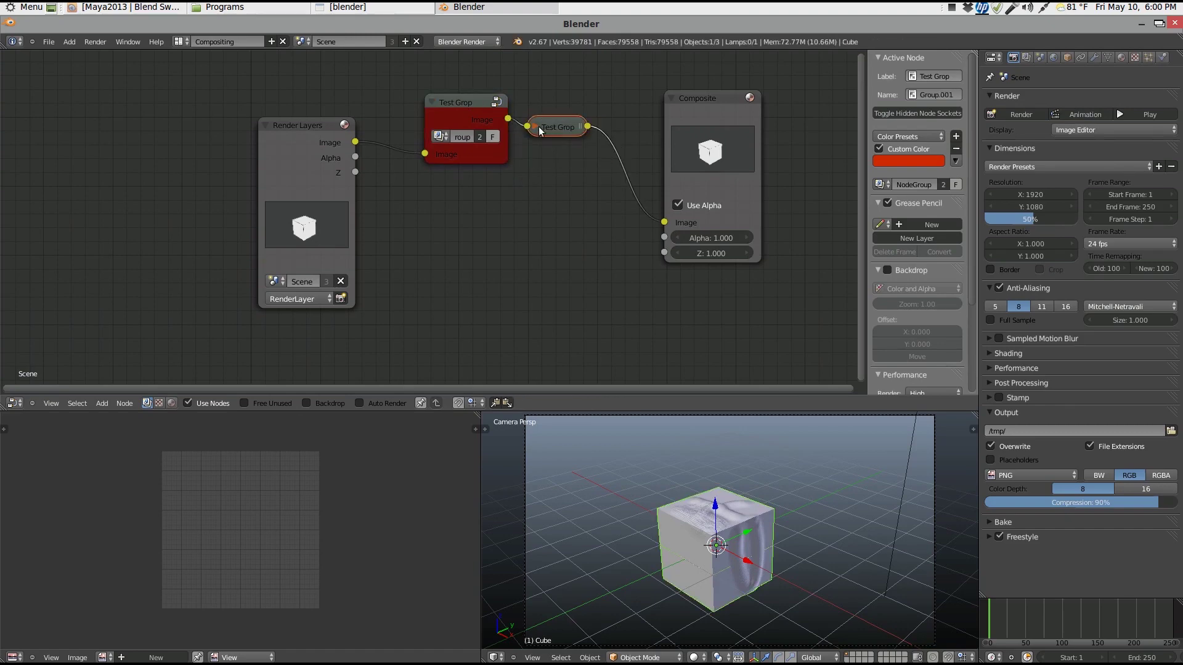
{"action": "key", "text": "h"}
{"action": "left_click", "coordinate": [466, 99]}
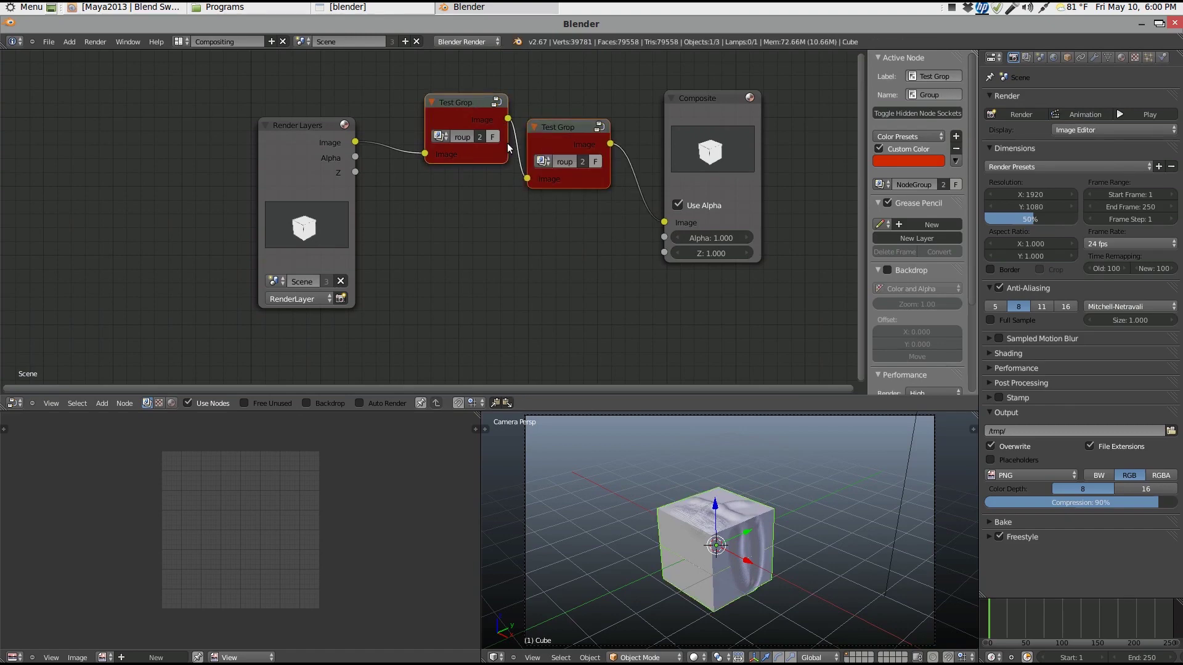
{"action": "key", "text": "ctrl+g"}
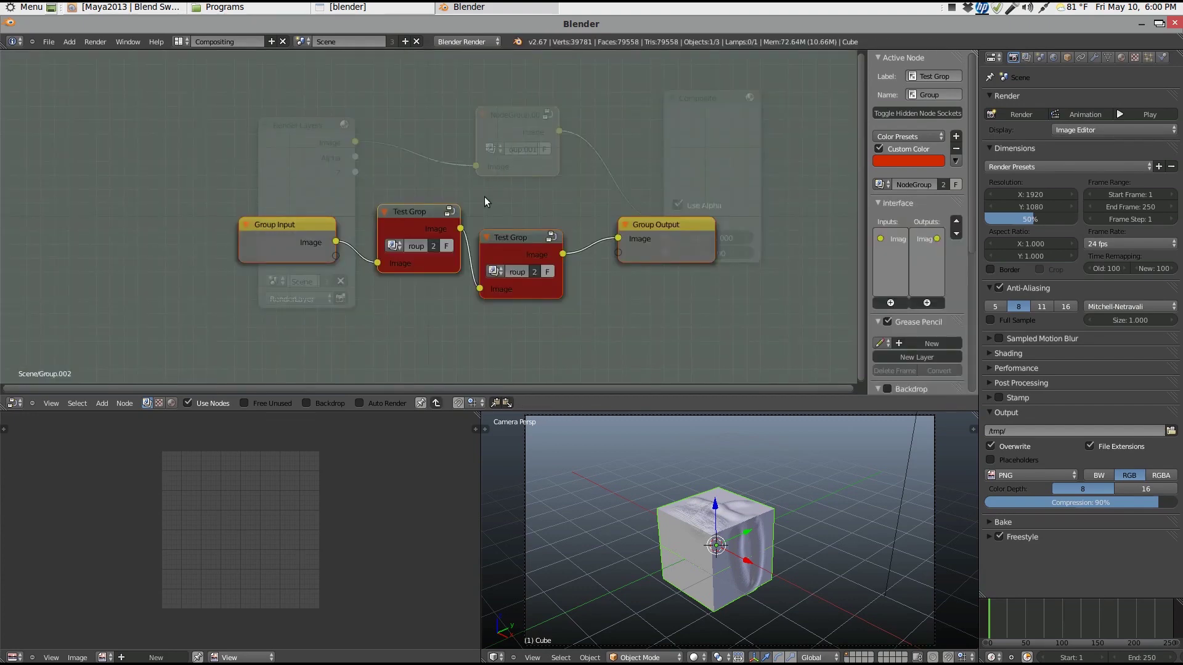
Step: Inspect the Glare node inside a Test Grop group, then return to the top-level compositing tree
{"action": "scroll", "coordinate": [505, 221], "scroll_direction": "up", "scroll_amount": 1}
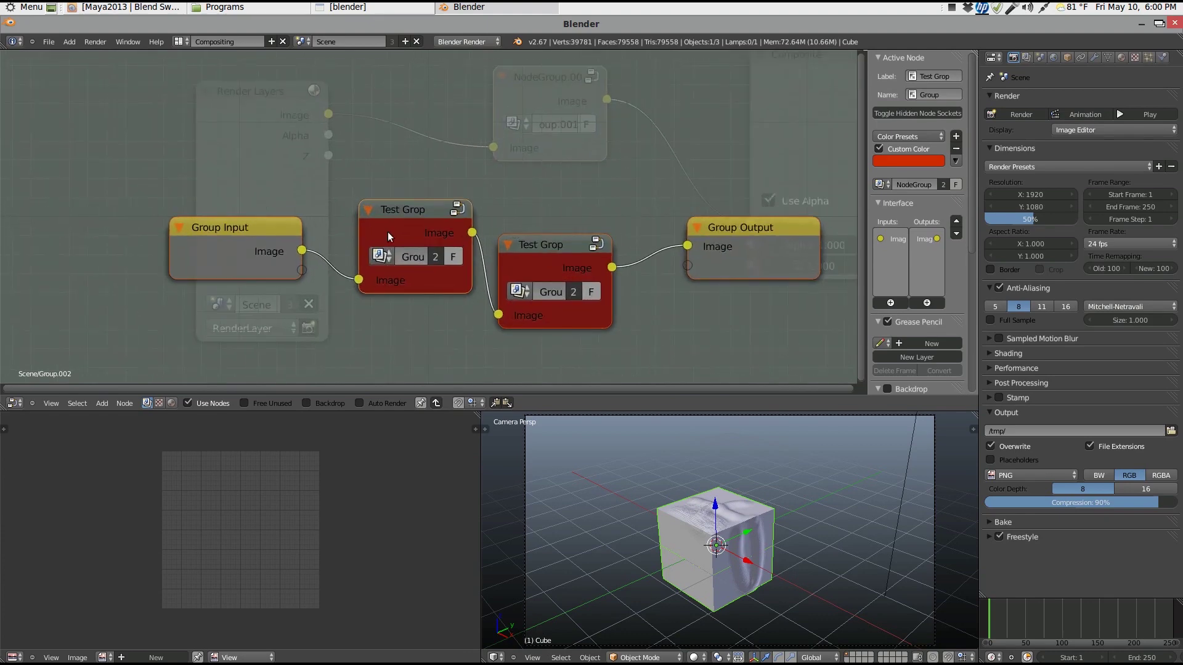
{"action": "key", "text": "Tab"}
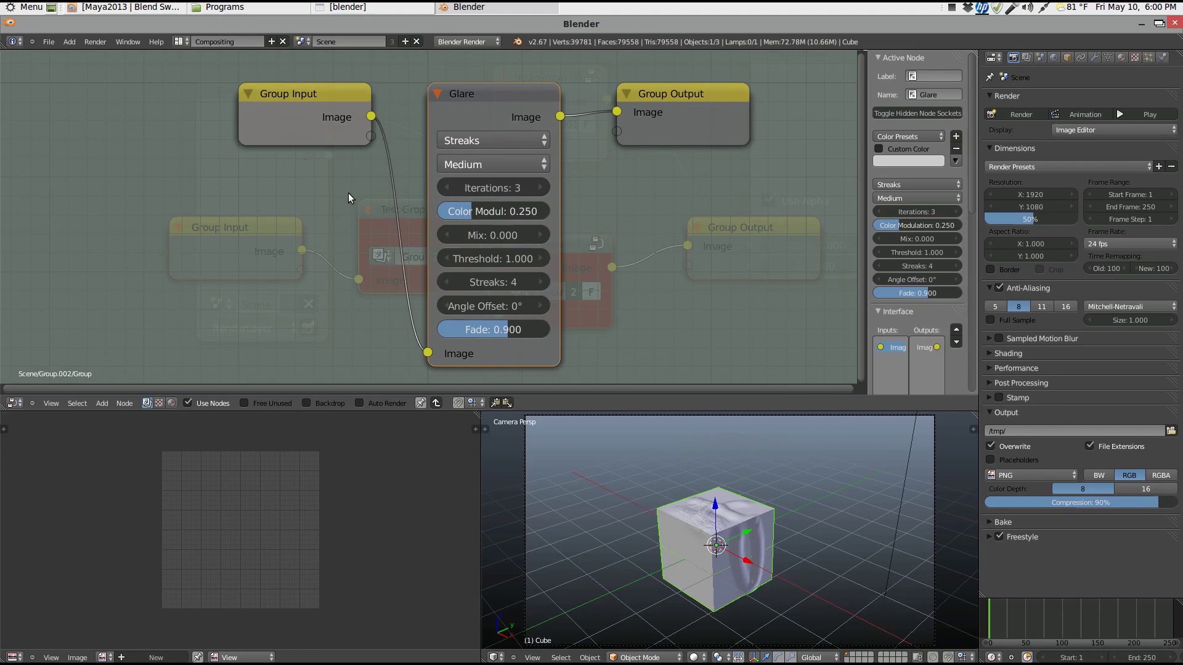
{"action": "key", "text": "Tab"}
{"action": "key", "text": "Tab"}
{"action": "key", "text": "Tab"}
{"action": "scroll", "coordinate": [383, 161], "scroll_direction": "down", "scroll_amount": 2}
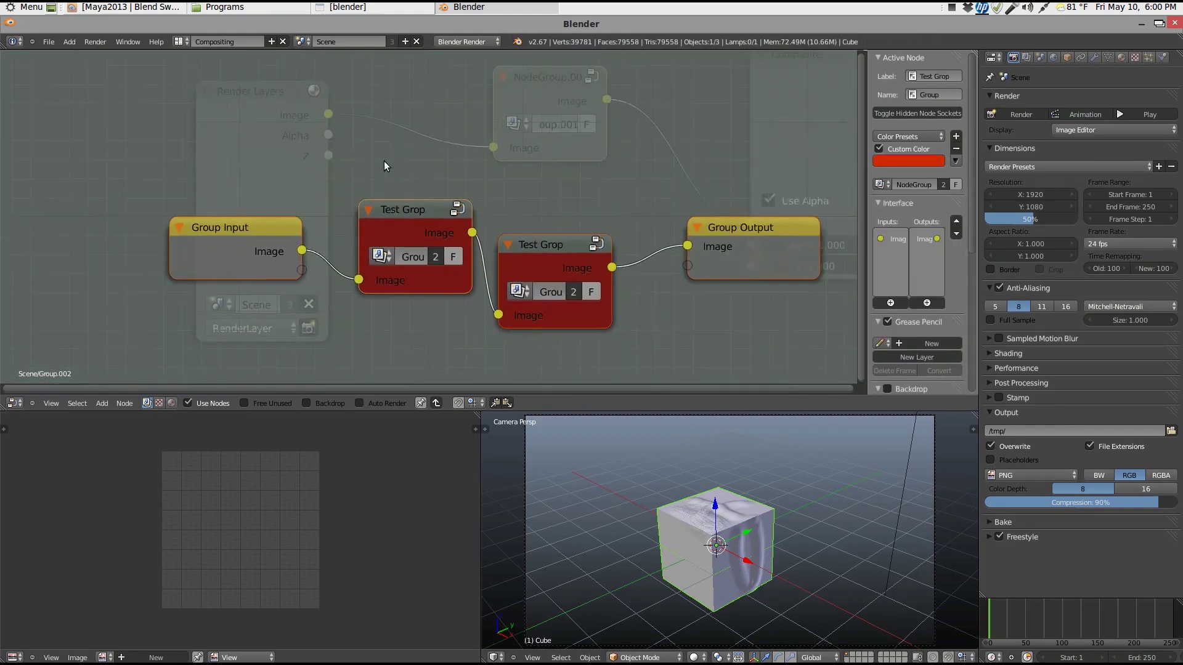
{"action": "left_click", "coordinate": [291, 221]}
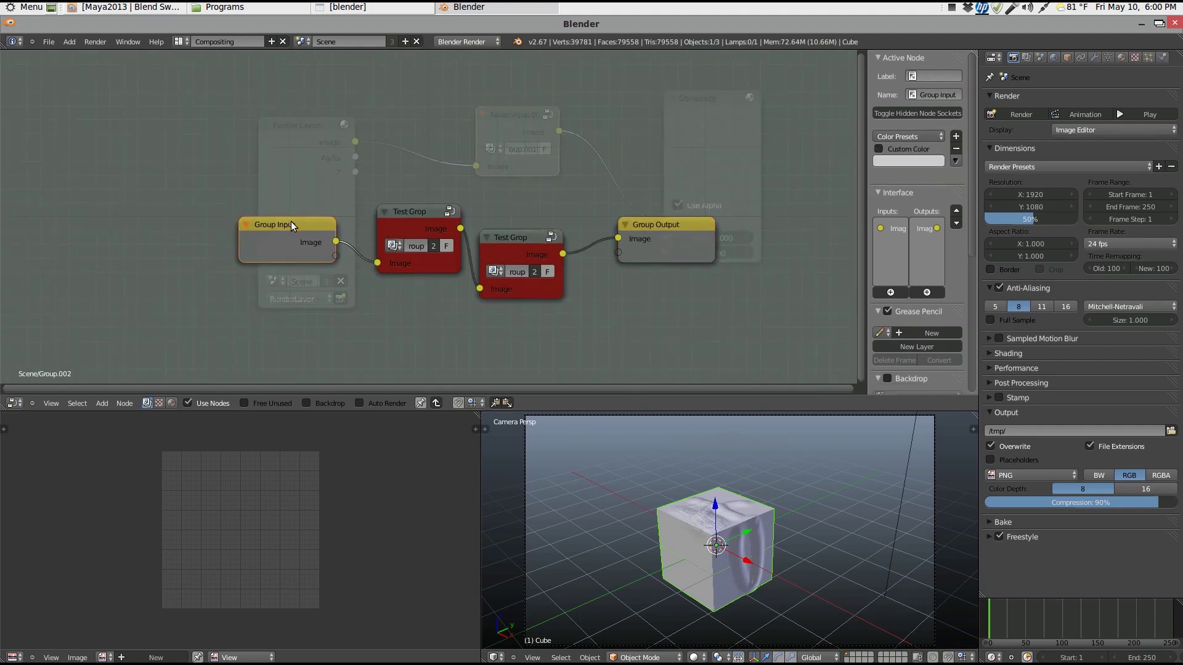
{"action": "key", "text": "Tab"}
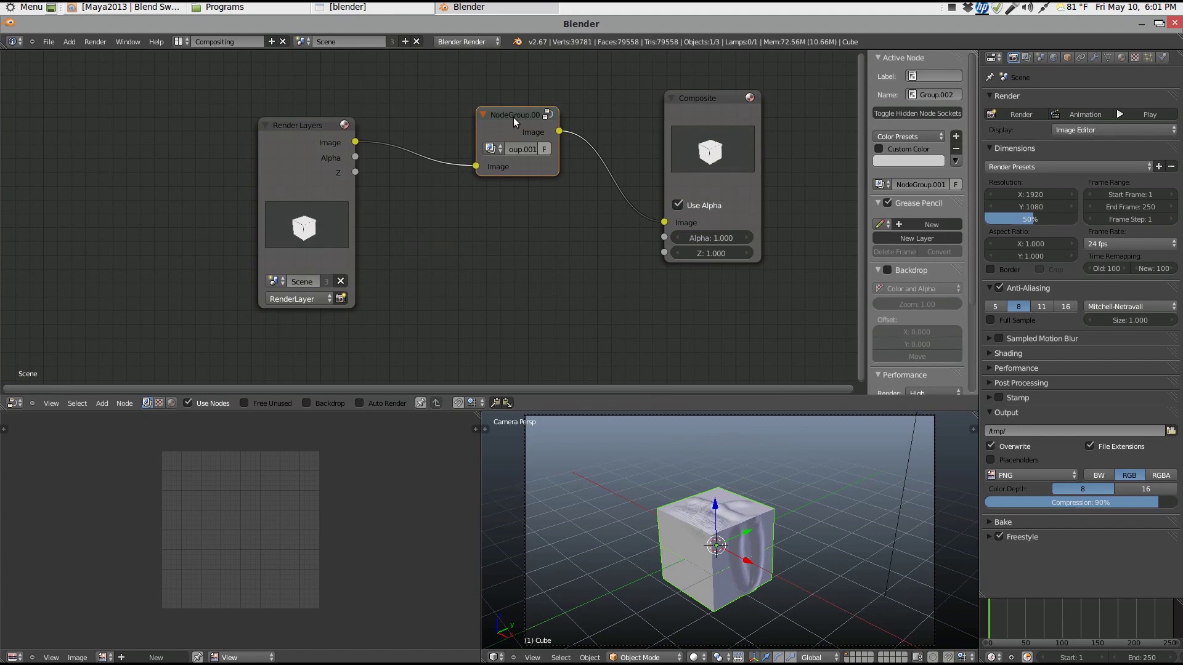
{"action": "scroll", "coordinate": [652, 271], "scroll_direction": "down", "scroll_amount": 2}
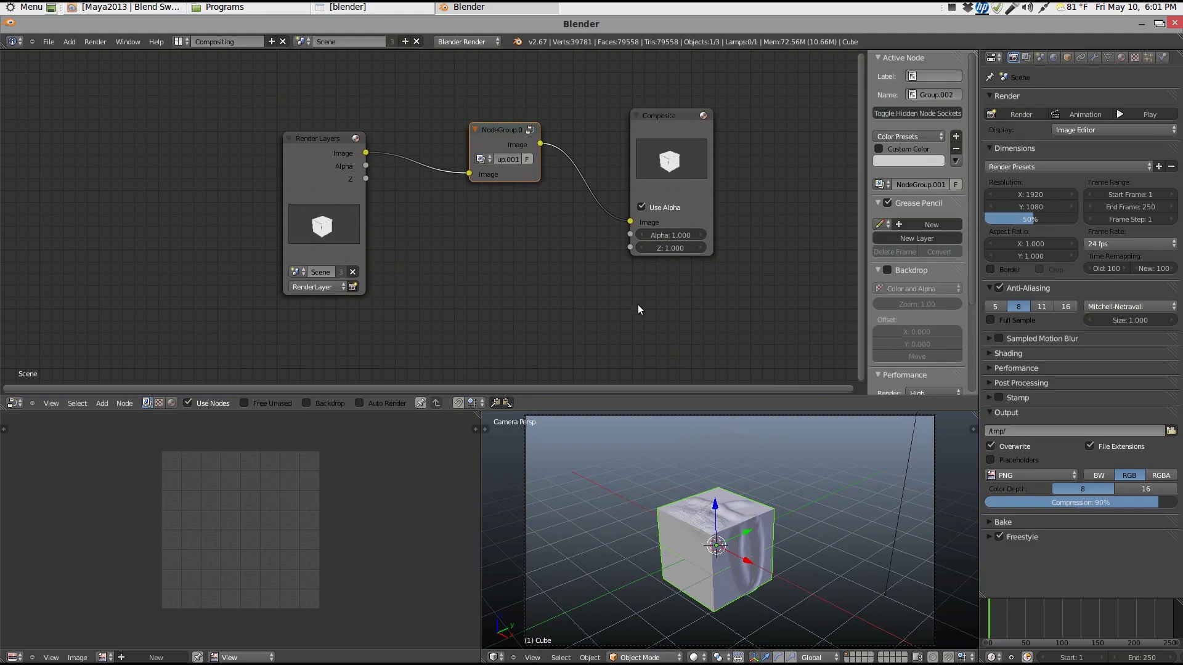
Step: Switch to the Default screen layout and orbit to view the top of the sculpted cube
{"action": "scroll", "coordinate": [748, 593], "scroll_direction": "up", "scroll_amount": 2}
{"action": "scroll", "coordinate": [739, 567], "scroll_direction": "down", "scroll_amount": 3}
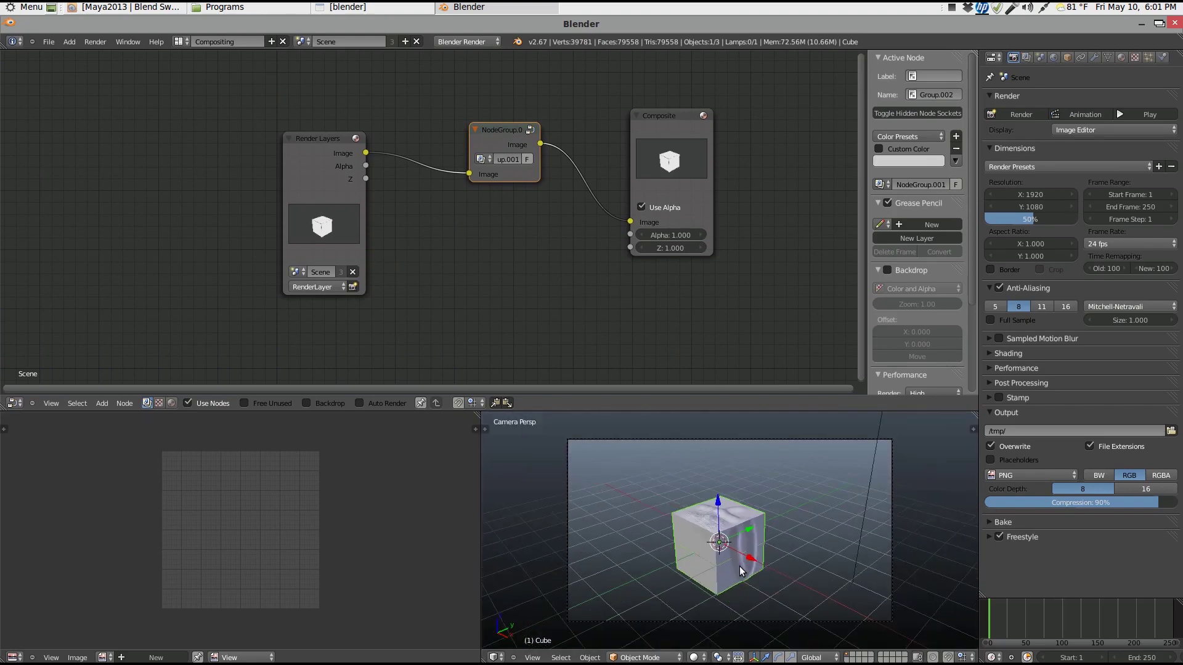
{"action": "middle_click_drag", "start_coordinate": [739, 567], "coordinate": [775, 567]}
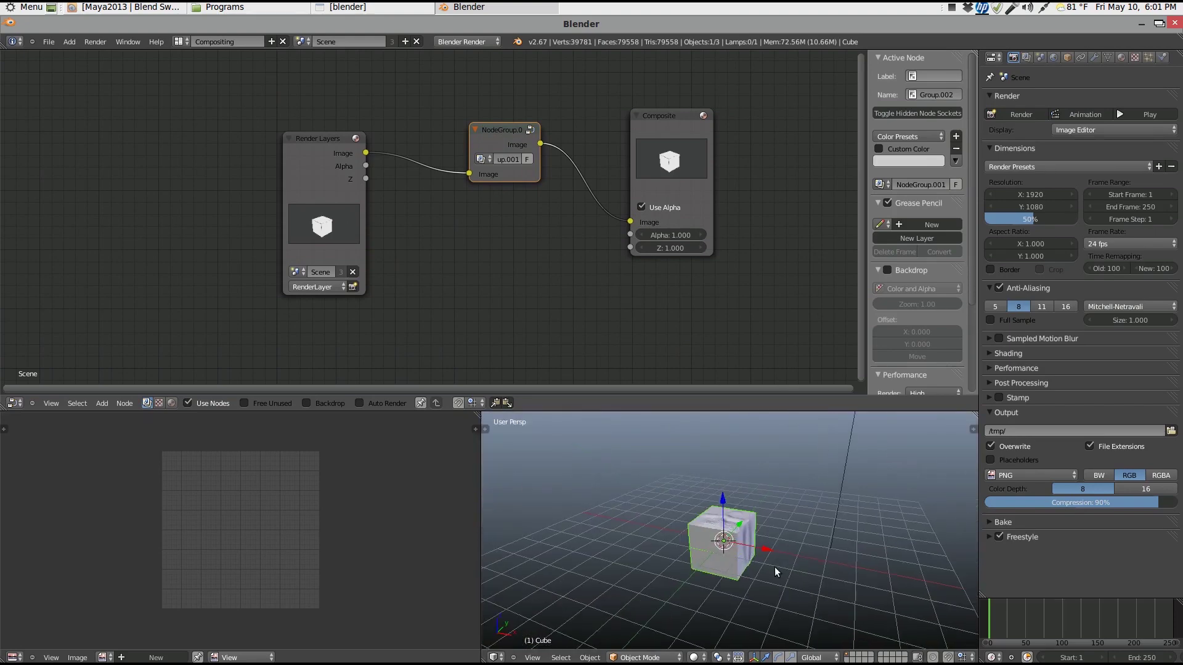
{"action": "left_click", "coordinate": [179, 41]}
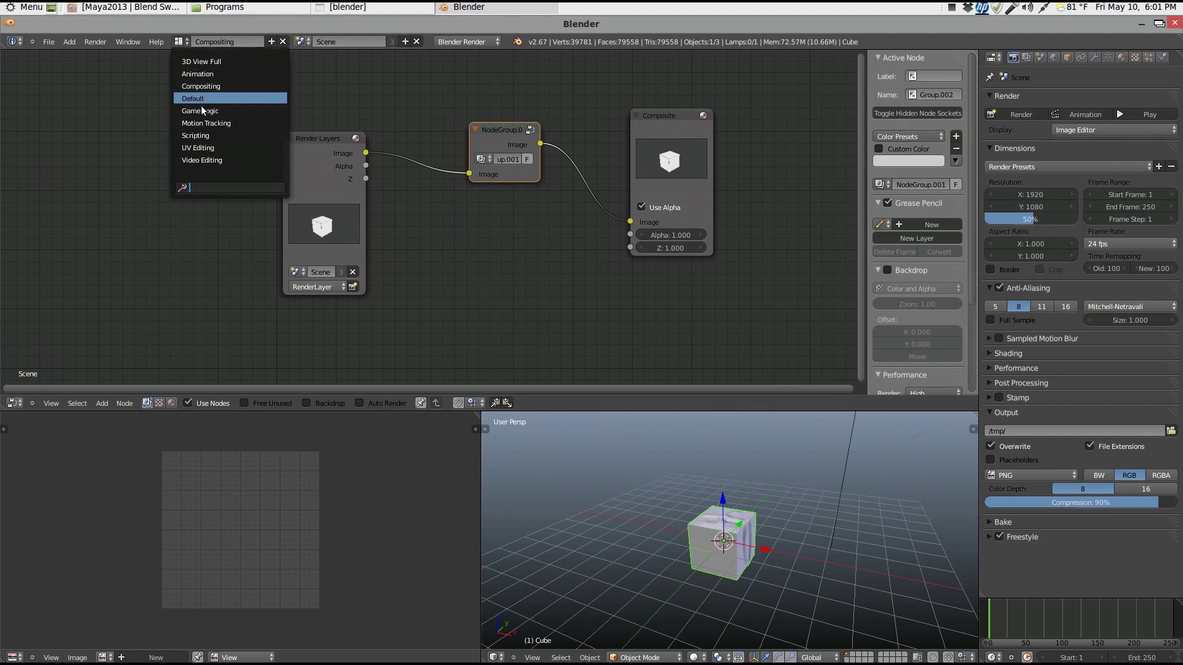
{"action": "left_click", "coordinate": [194, 98]}
{"action": "scroll", "coordinate": [641, 335], "scroll_direction": "up", "scroll_amount": 4}
{"action": "scroll", "coordinate": [640, 335], "scroll_direction": "down", "scroll_amount": 3}
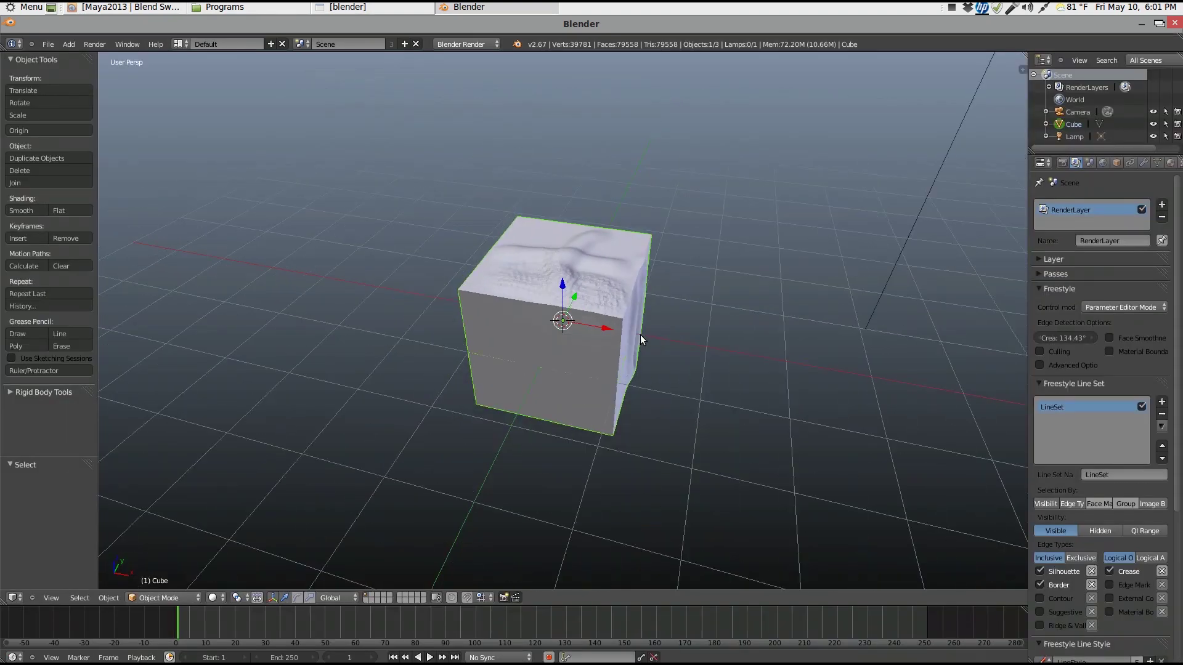
{"action": "middle_click_drag", "start_coordinate": [640, 335], "coordinate": [652, 294]}
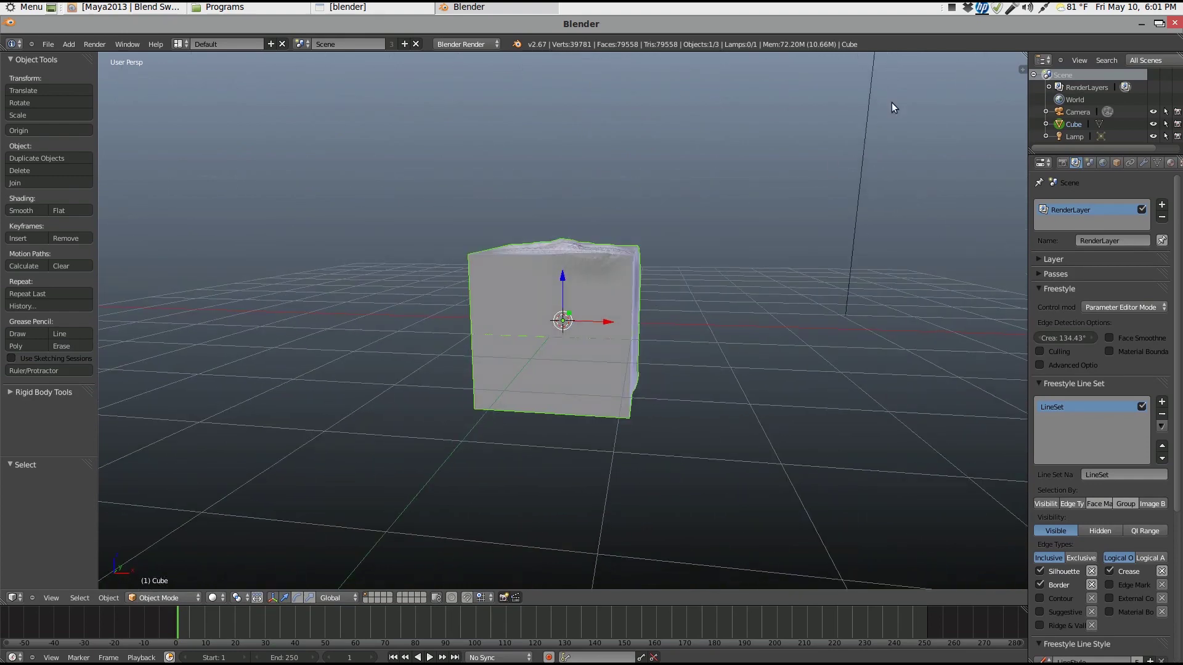
{"action": "left_click", "coordinate": [952, 7]}
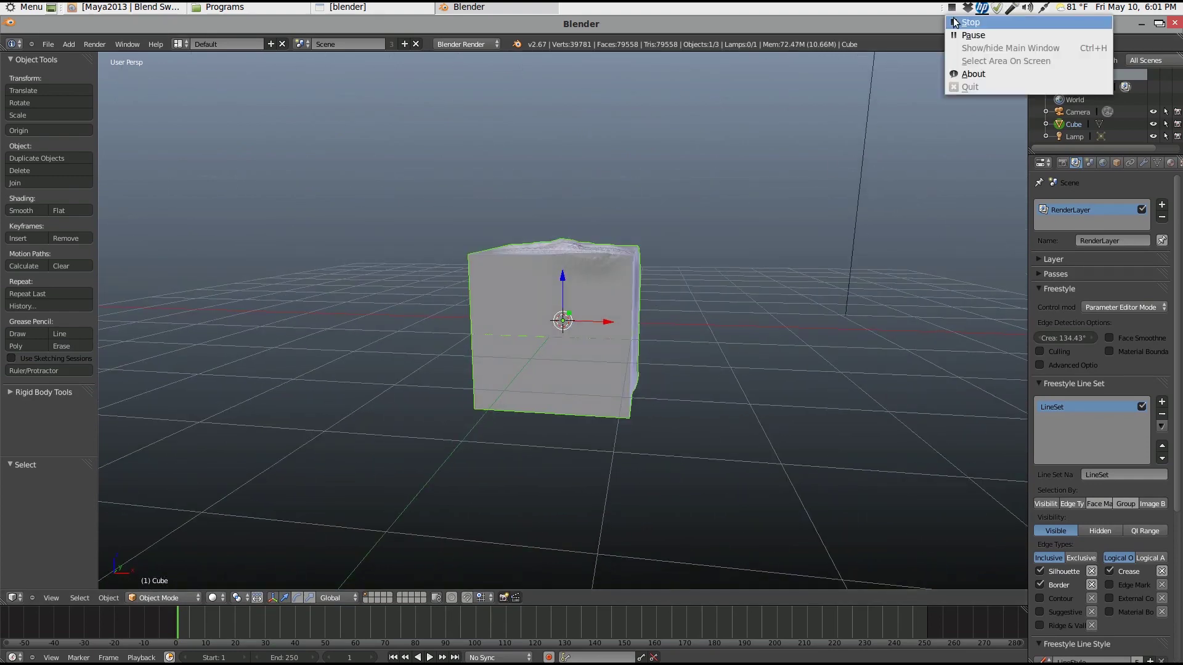